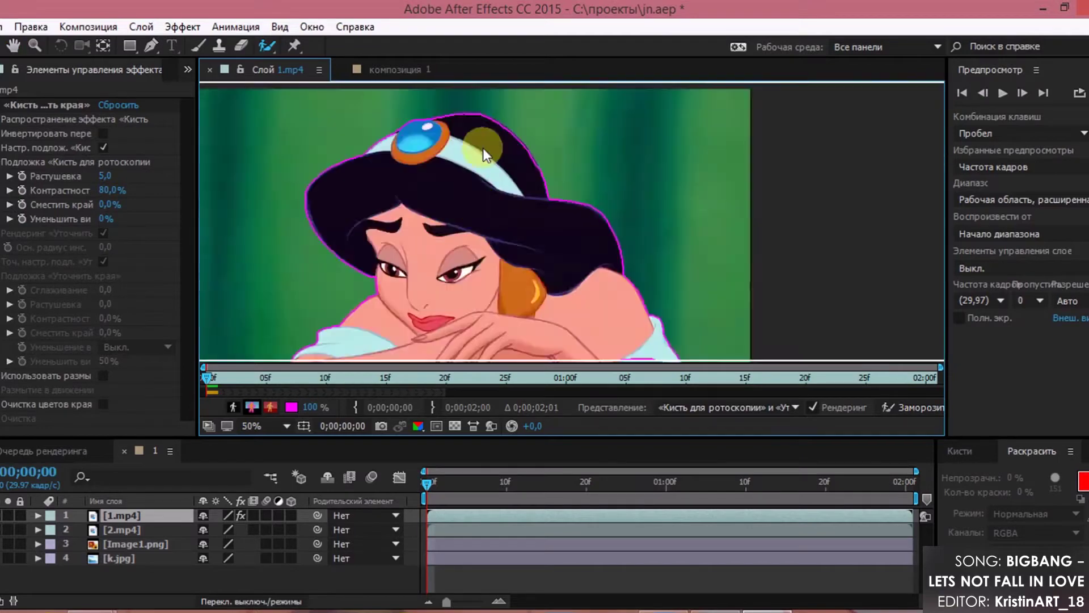
Step: Cut out the woman in 1.mp4 with the Roto Brush and reposition the character cut-outs in the composition
left_click_drag(512, 325, 563, 318)
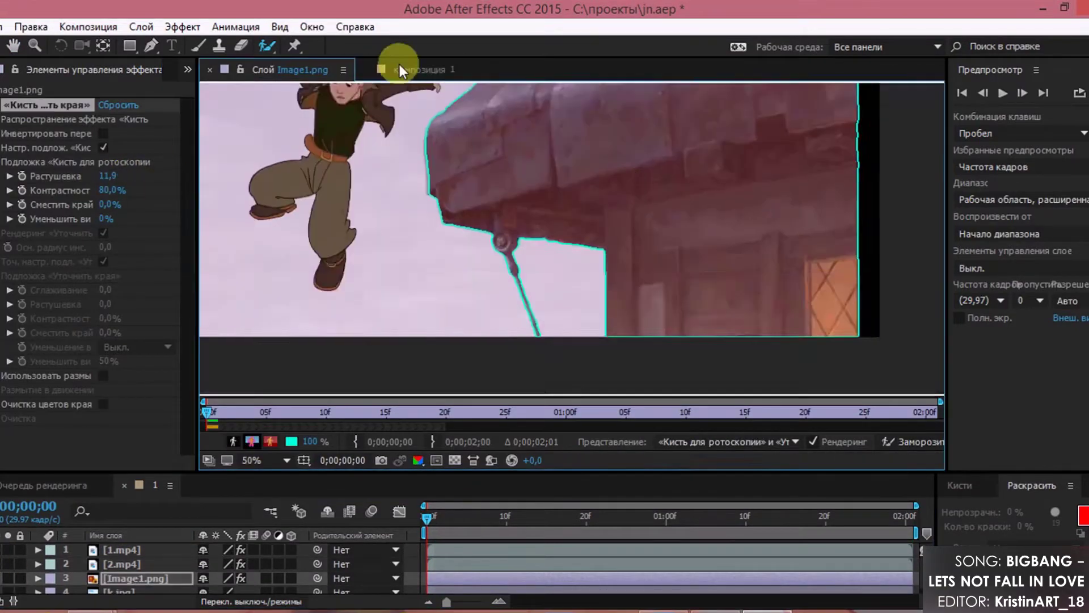
left_click(399, 67)
scroll(187, 570, "down", 1)
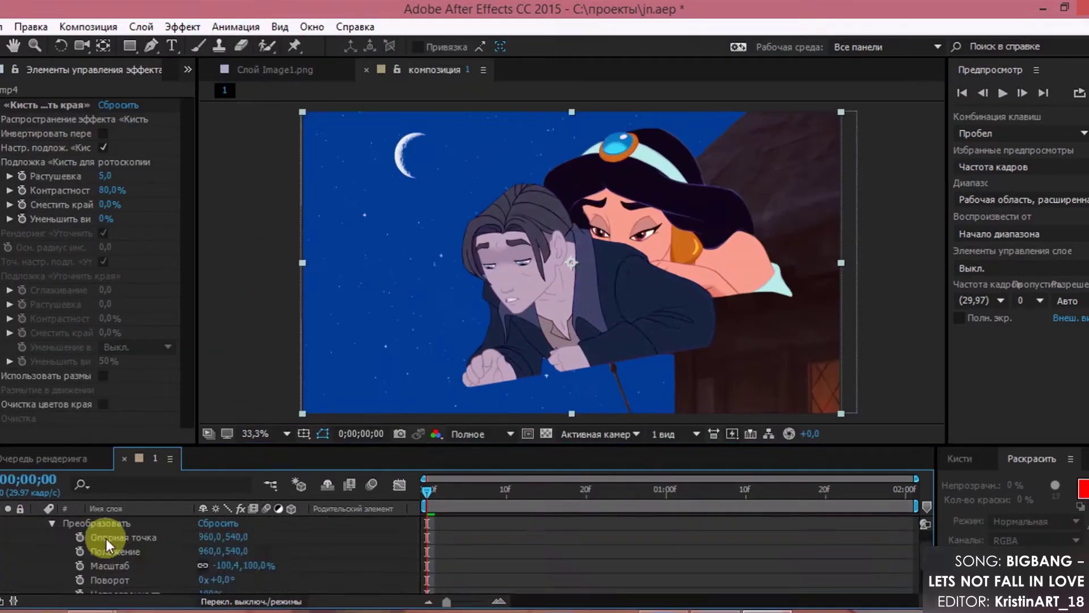
left_click_drag(664, 312, 651, 330)
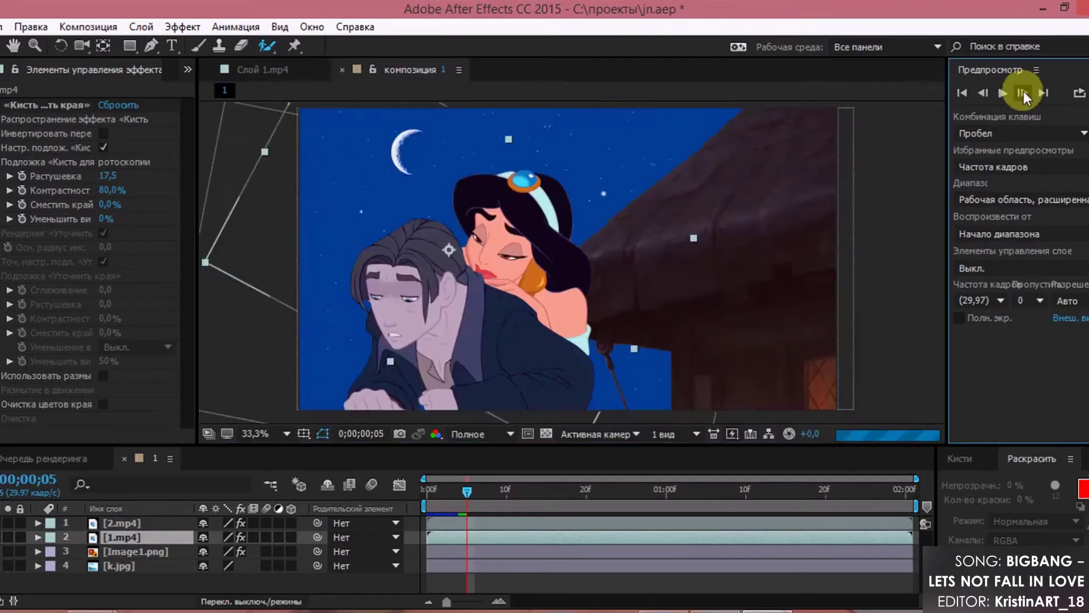
Step: Step through the composition from 0;00;00;05 to 0;00;00;14, checking the roto edges of 2.mp4 and 1.mp4
double_click(331, 329)
left_click(408, 69)
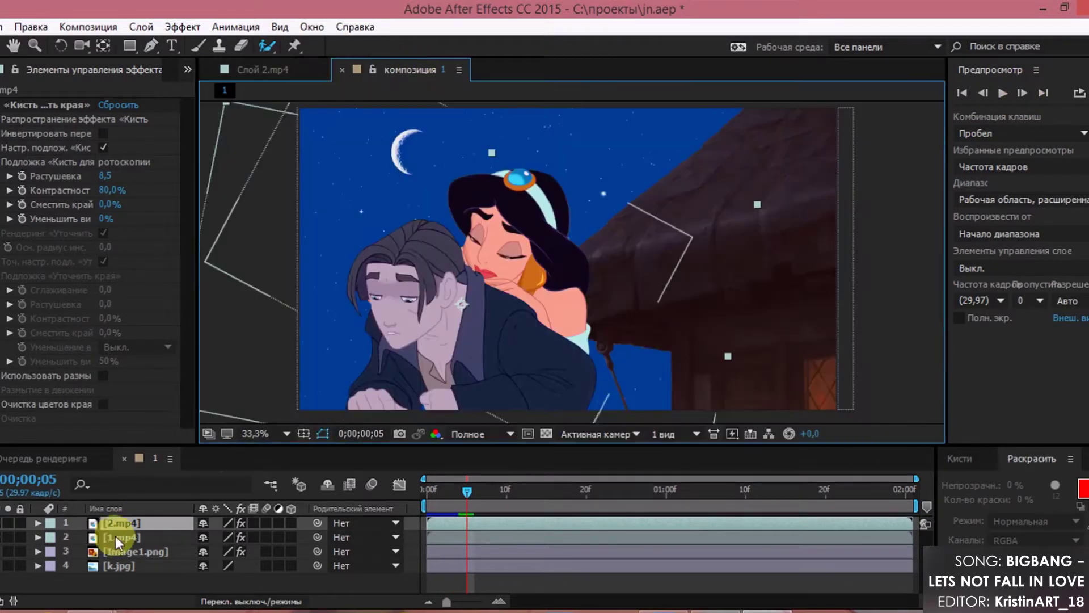
left_click(121, 536)
left_click(1021, 93)
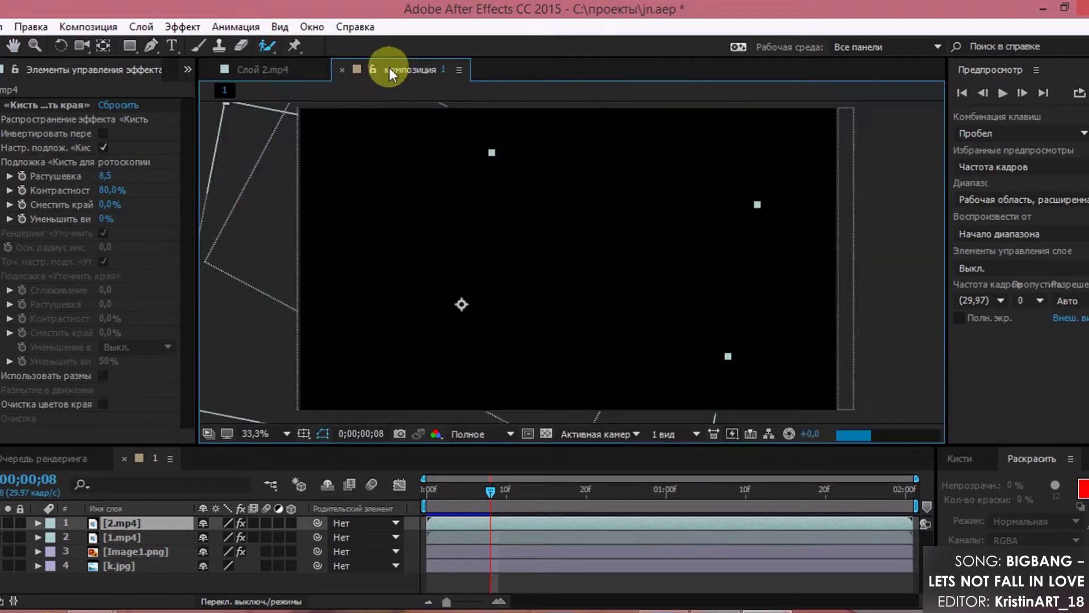
left_click(1022, 93)
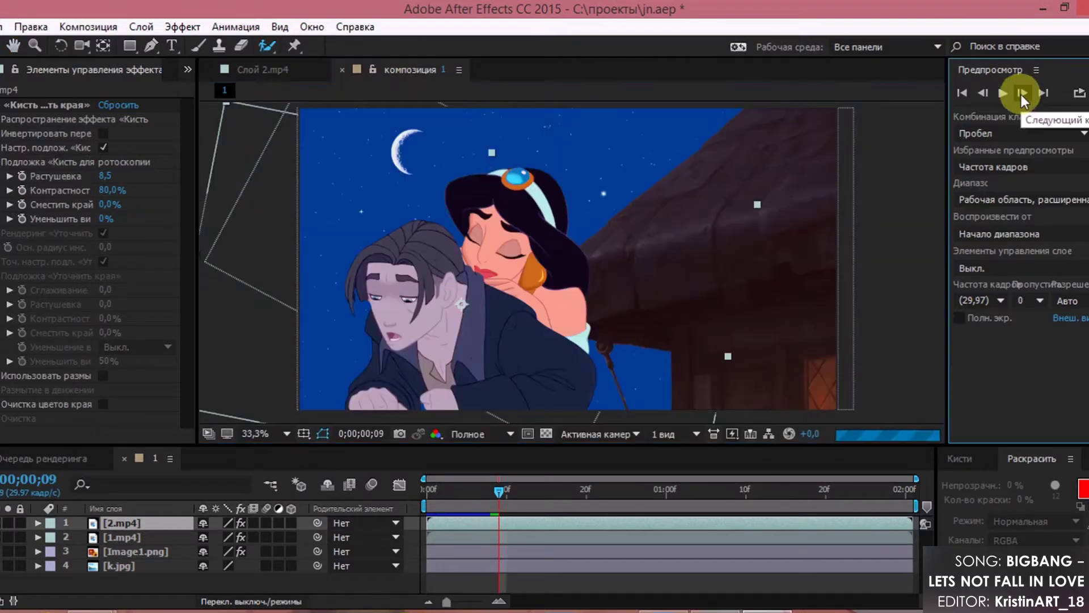
left_click(1019, 93)
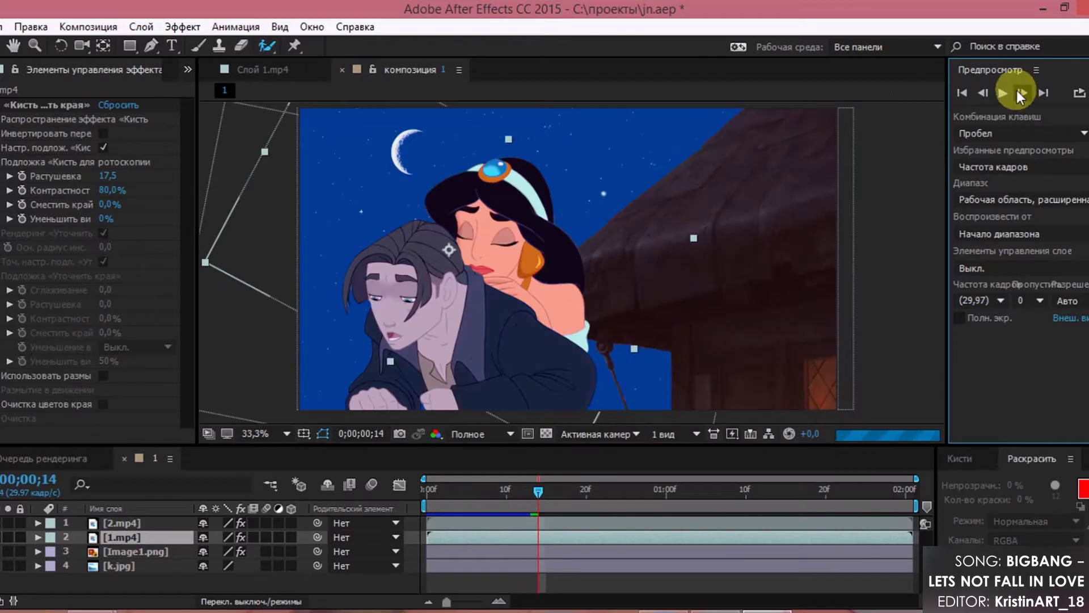
Step: Rotate the 1.mp4 layer to 39° and move the woman behind the man, checking the placement up to 0;00;00;20
left_click(1022, 95)
left_click_drag(768, 393, 573, 318)
left_click(38, 538)
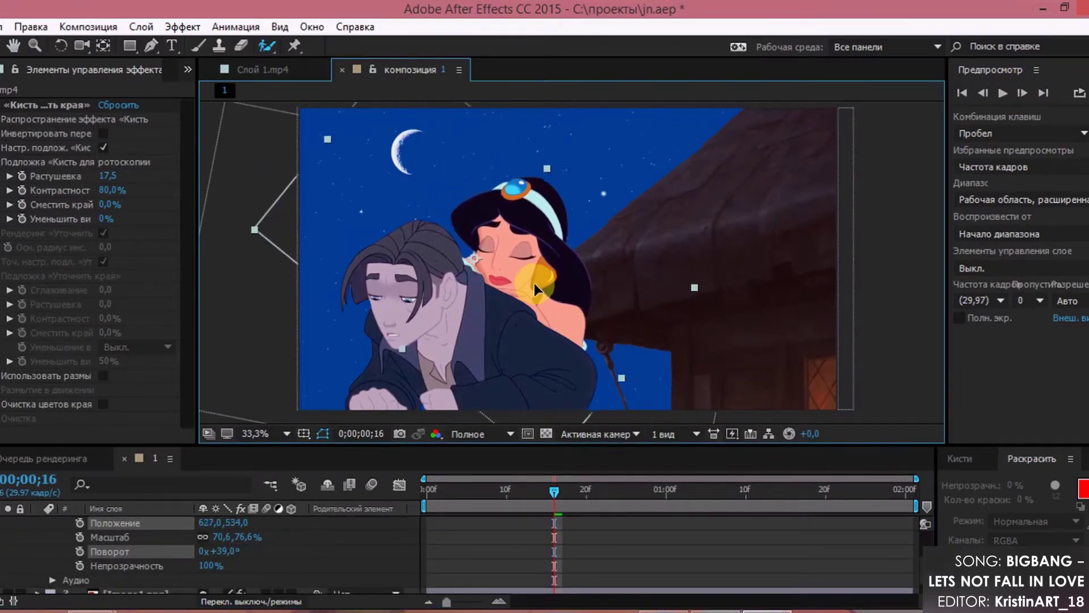
left_click(1019, 96)
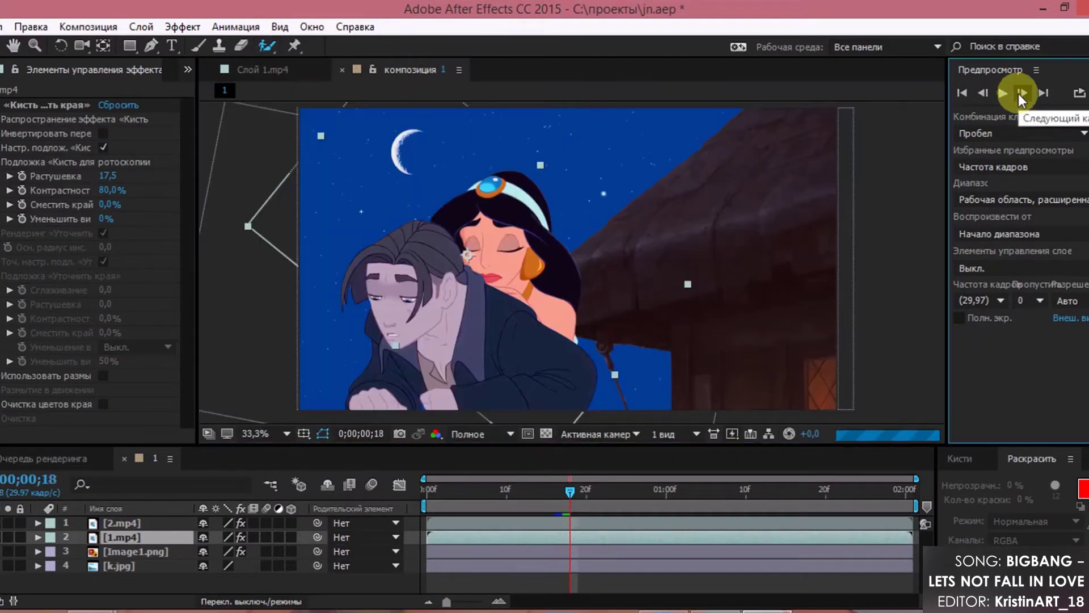
left_click(1021, 95)
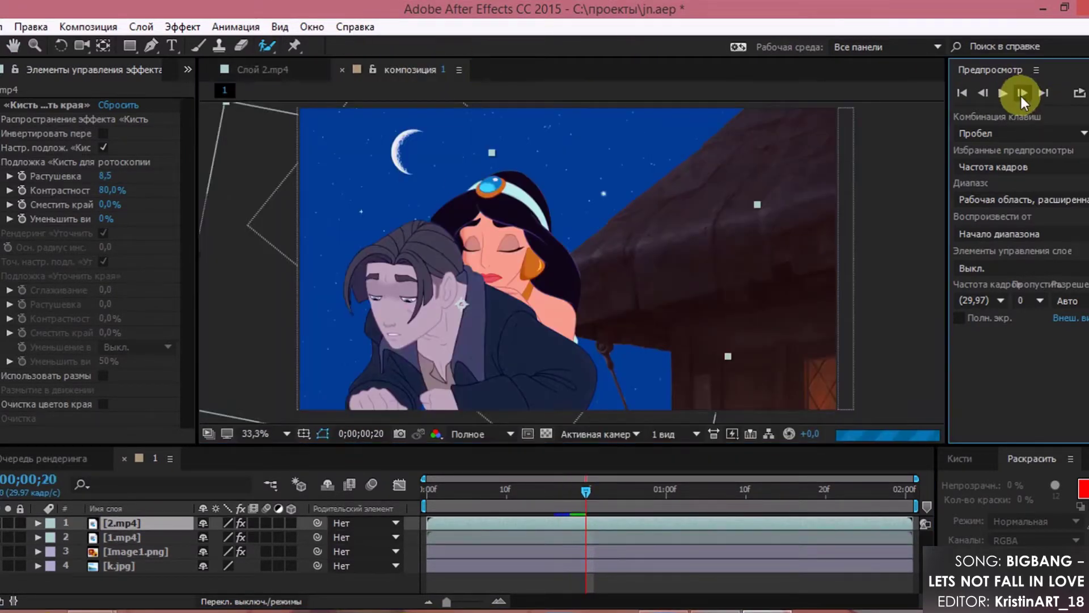
Step: Return to the first frame and set the Roto Brush edge shift of 2.mp4 to -29%
left_click(427, 487)
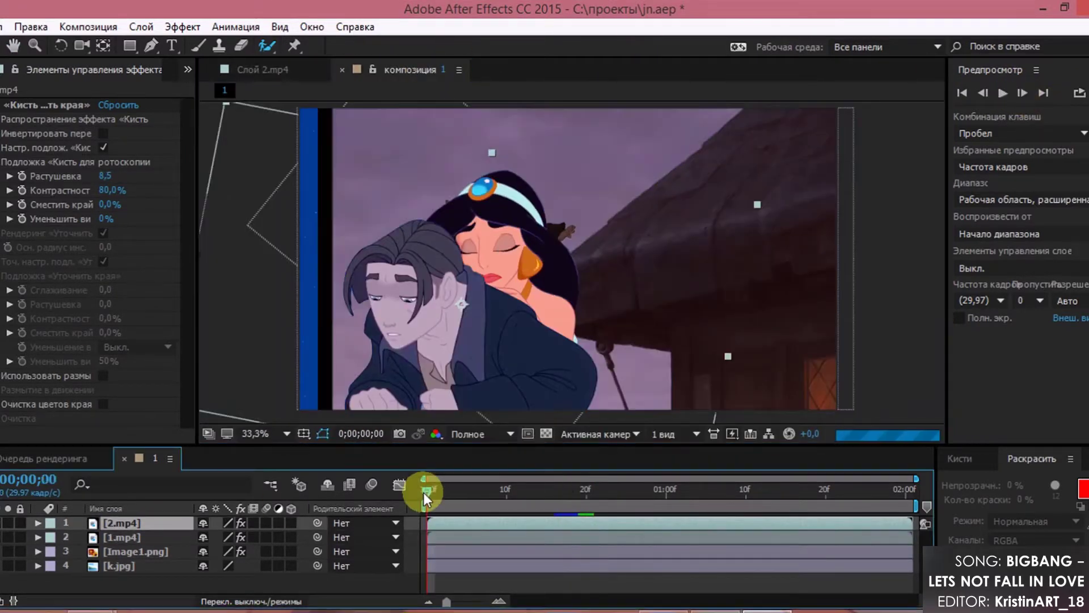
left_click_drag(112, 204, 97, 215)
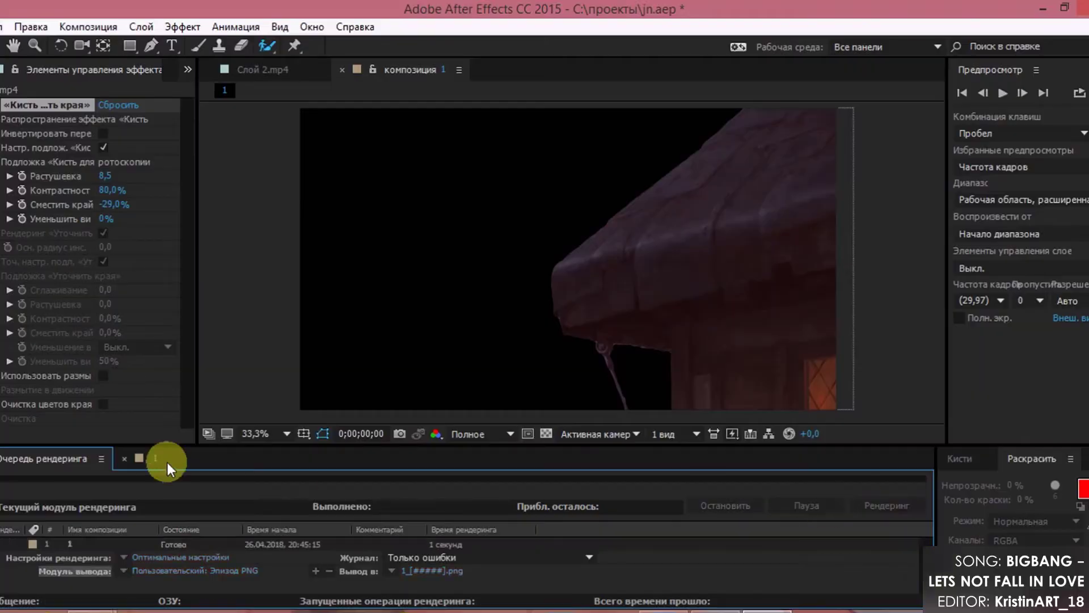
Step: Bring the rendered 1_00000.png from the desktop into composition 1 as the building layer in place of Image1.png
left_click(155, 458)
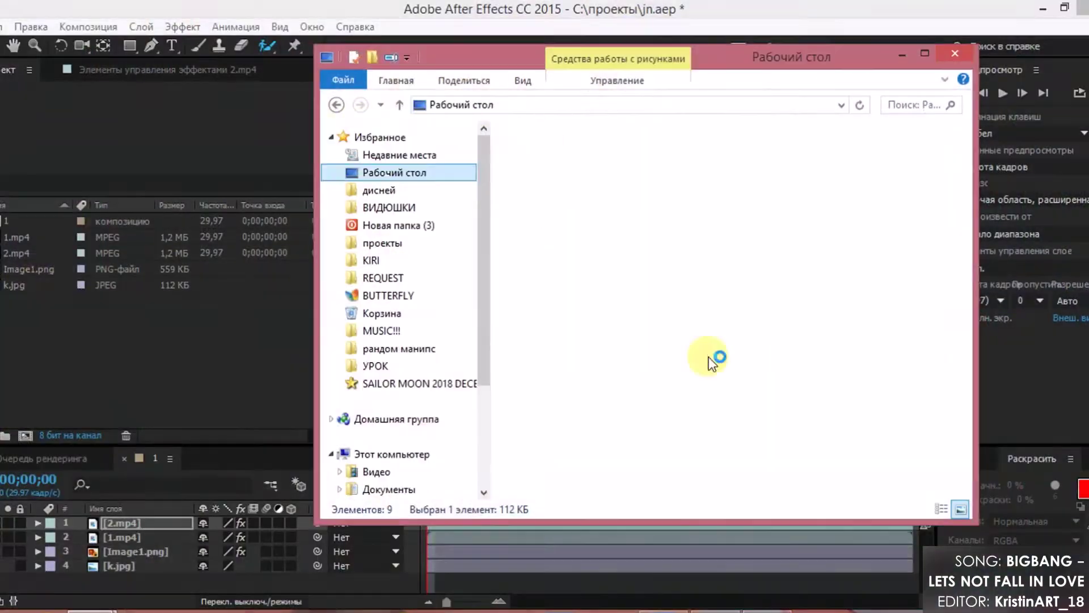
left_click_drag(714, 360, 122, 581)
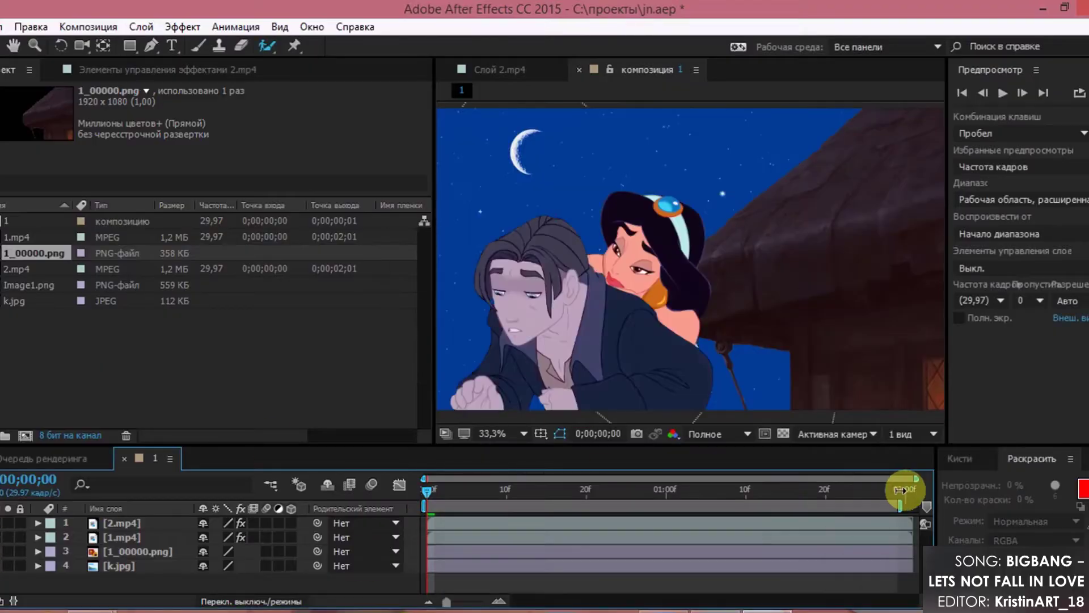
Step: Step through the composition frame by frame to 0;00;00;22, checking both characters' cut-out edges
left_click(1022, 93)
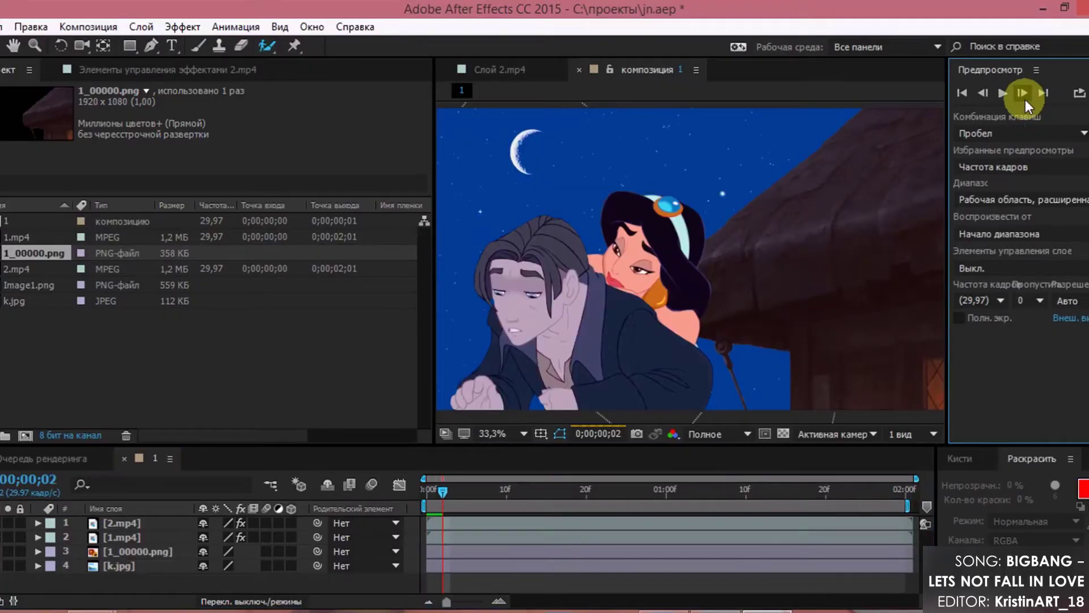
left_click(1026, 100)
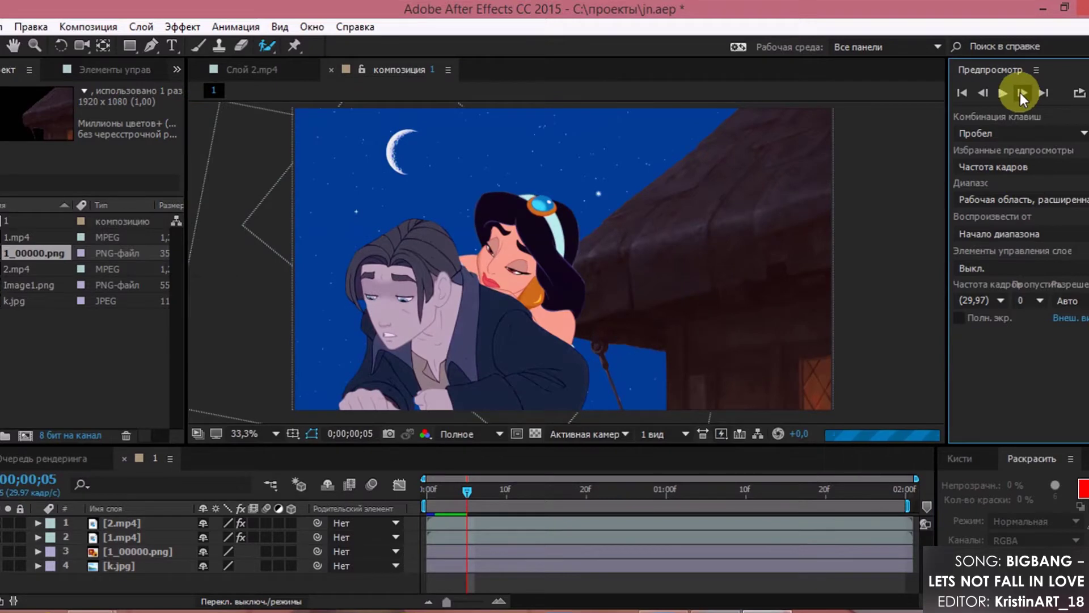
left_click(1019, 93)
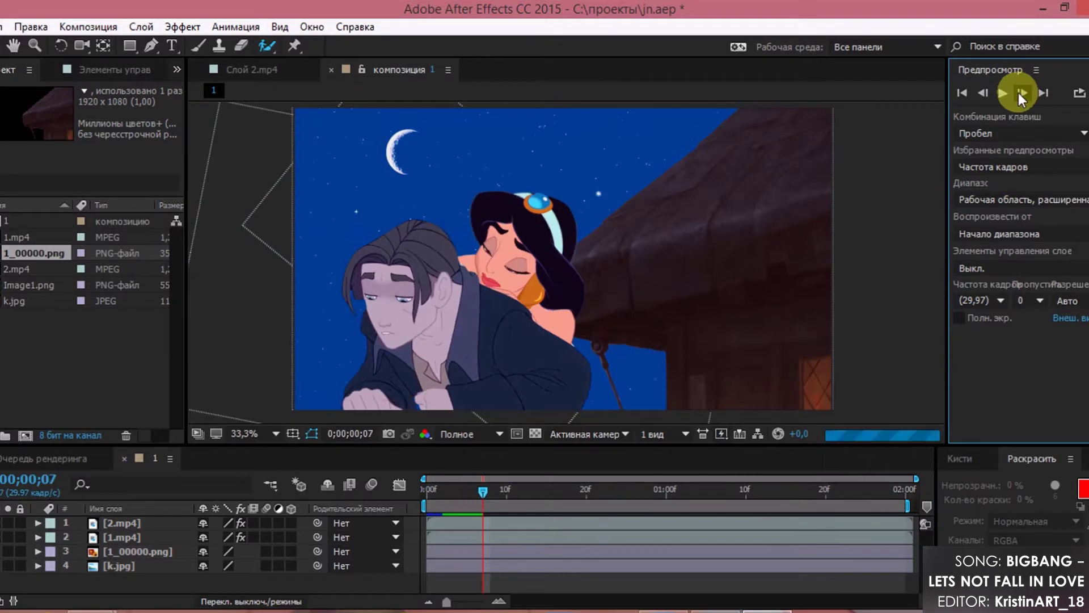
left_click(1019, 93)
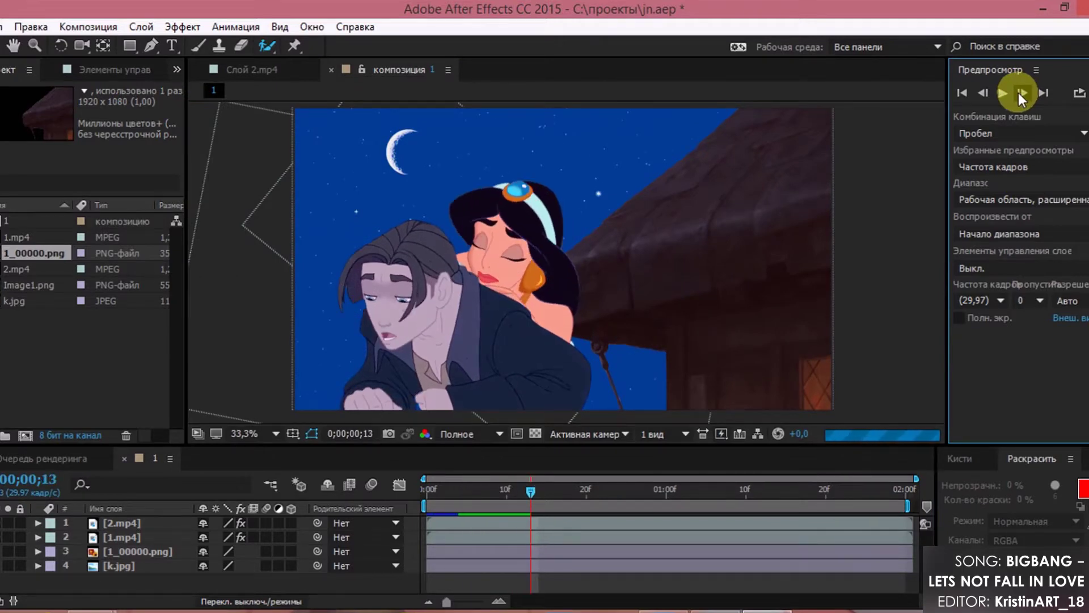
left_click(1019, 93)
left_click(1017, 94)
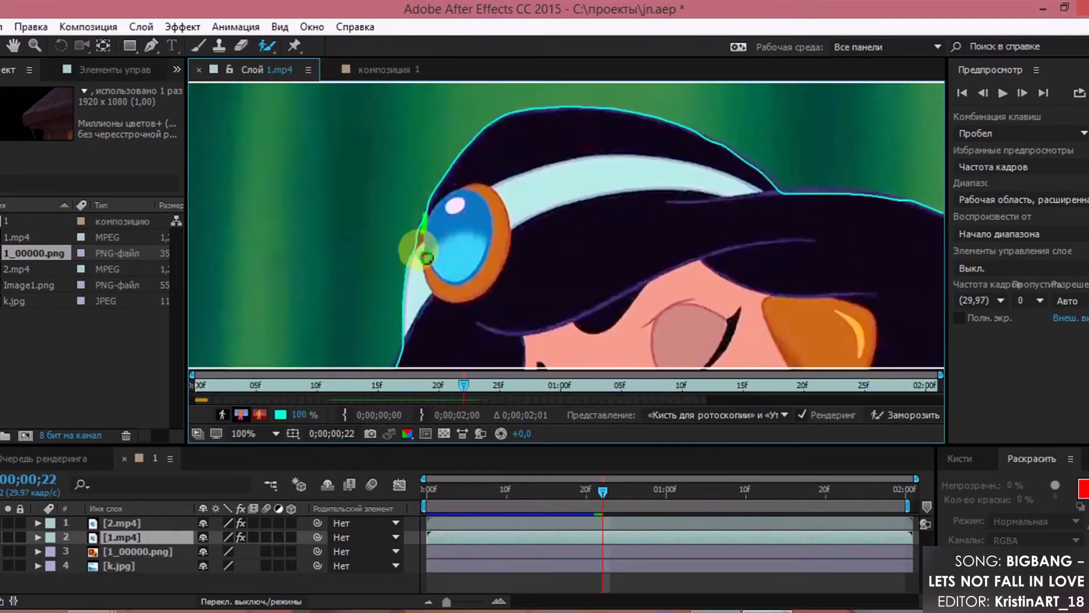
Step: Continue the frame-by-frame check of both cut-outs from 0;00;00;22 to 0;00;01;17
left_click(1023, 95)
left_click(1022, 95)
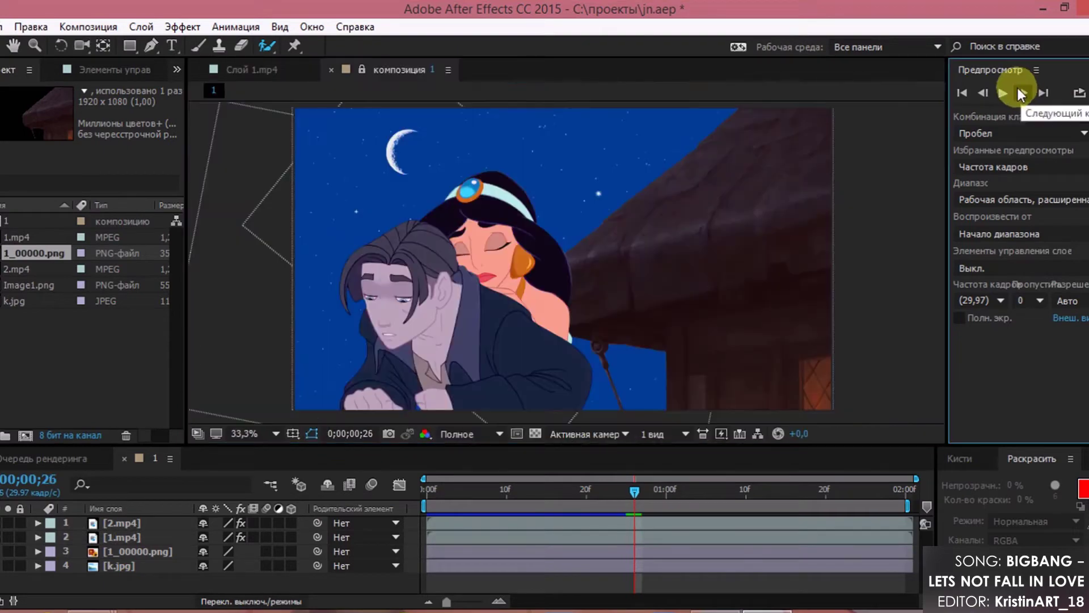
left_click(1022, 95)
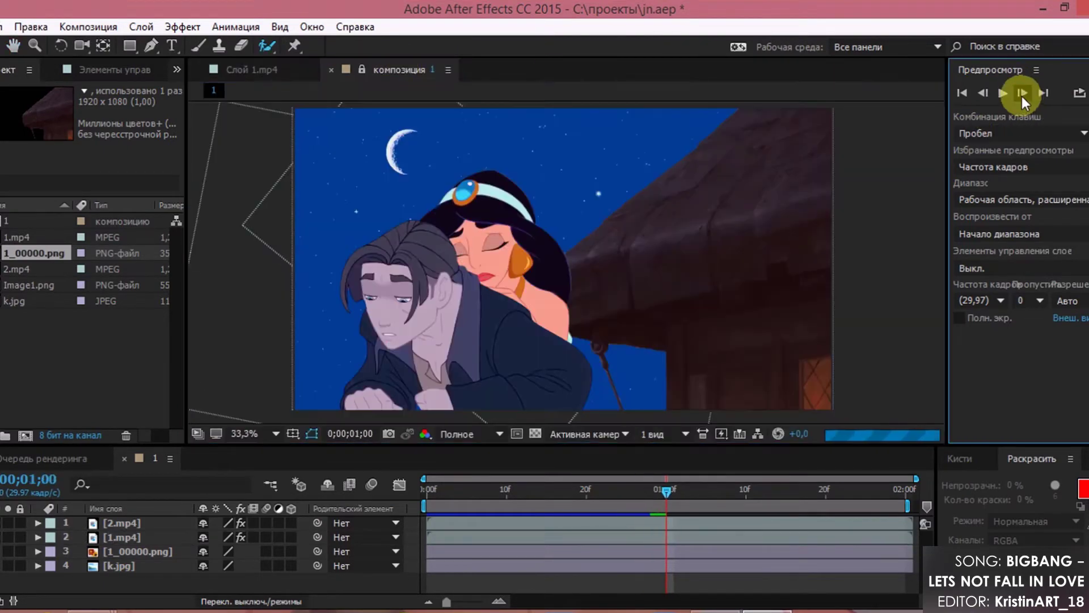
left_click(1022, 95)
left_click(1022, 95)
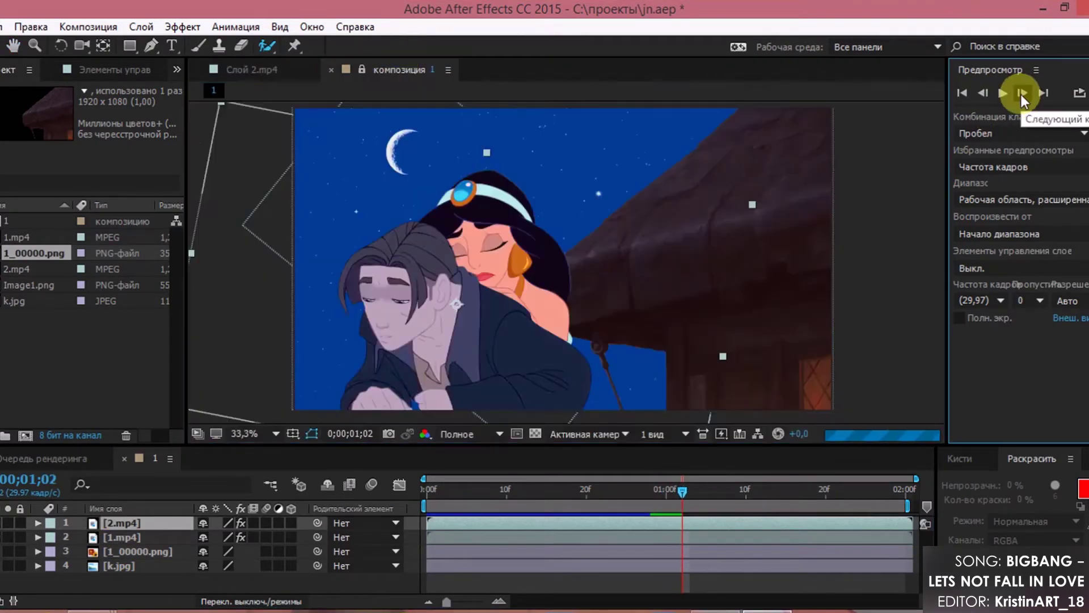
left_click(1022, 94)
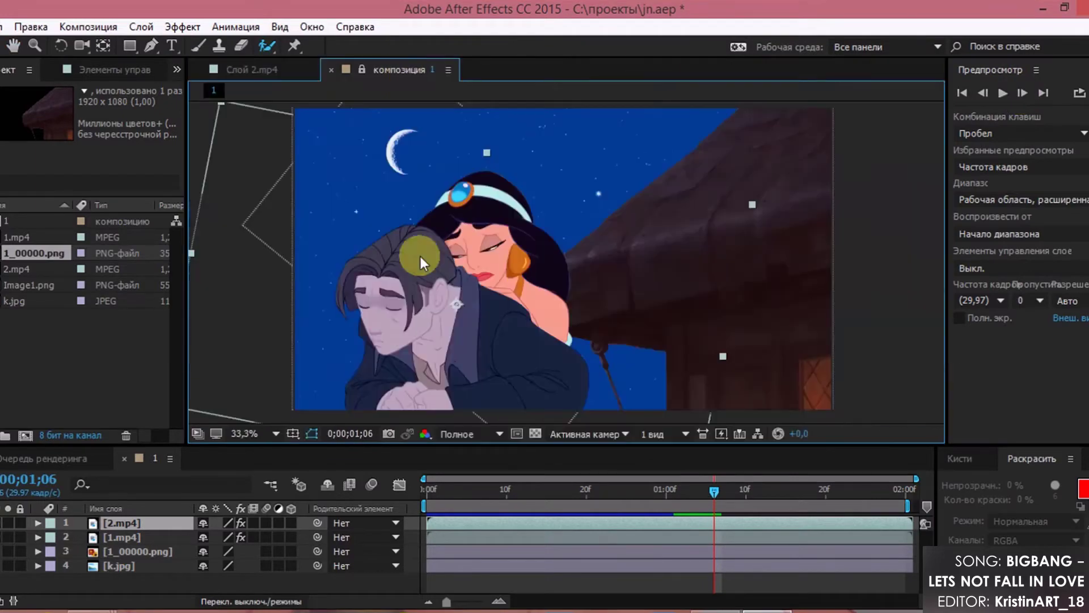
left_click(1020, 93)
left_click(1022, 94)
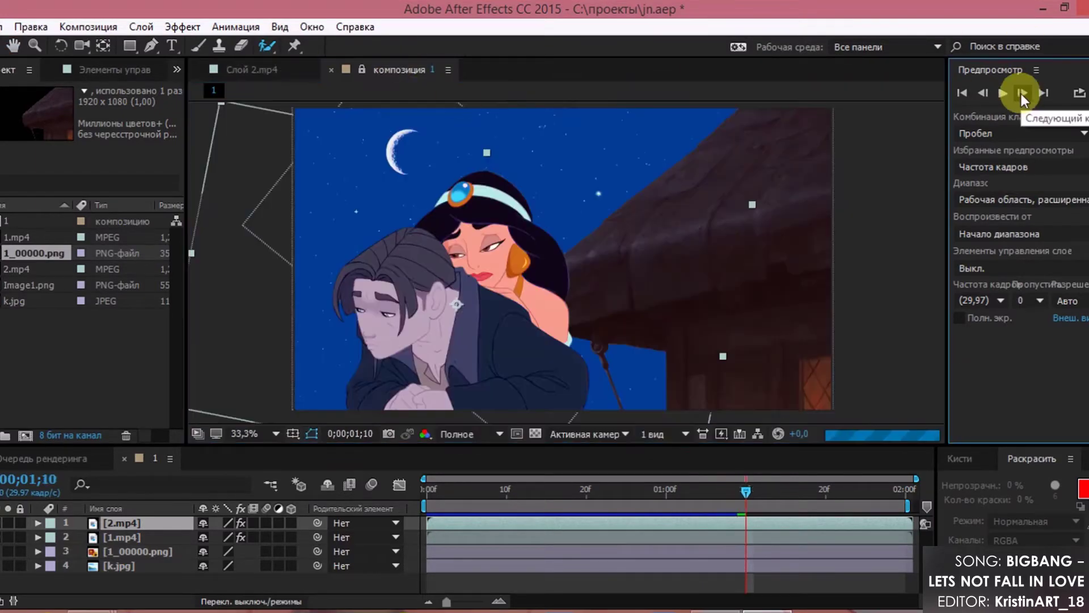
left_click(1022, 94)
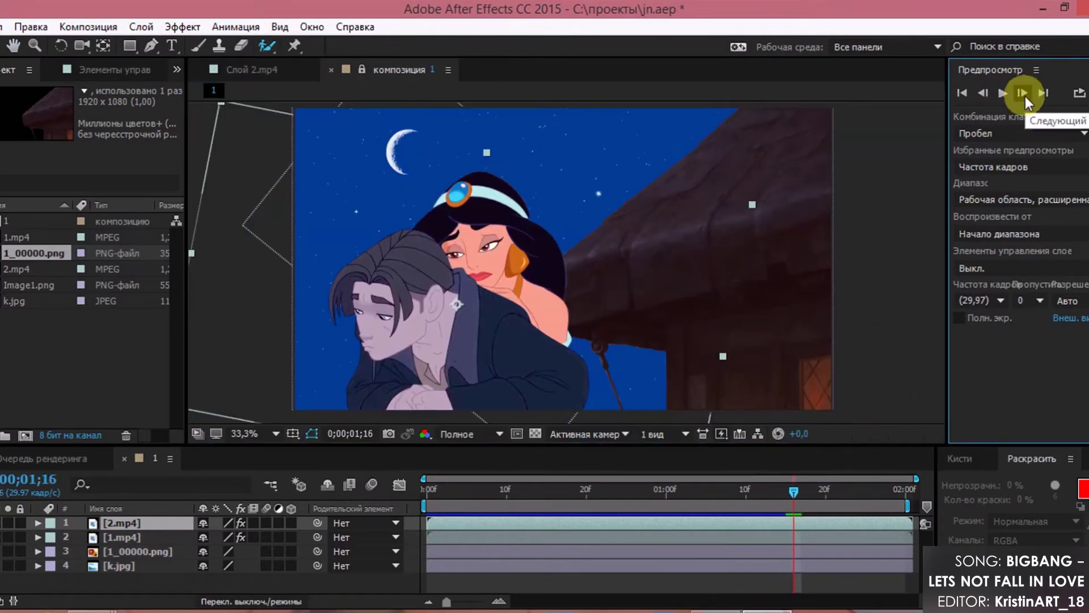
left_click(1022, 94)
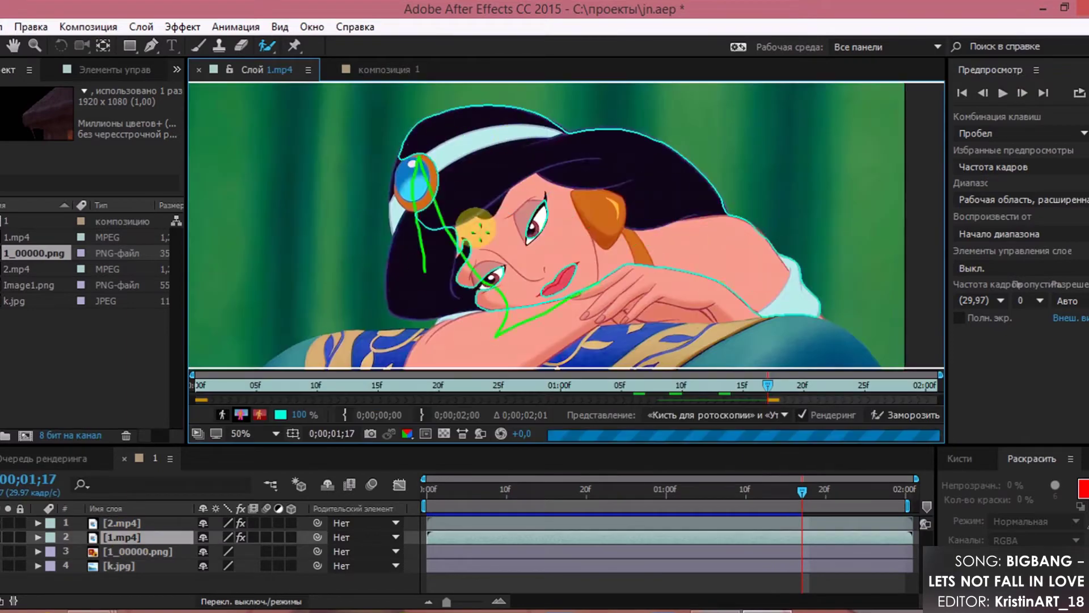
Step: Correct the Roto Brush mask around the woman's face and arm in 1.mp4 at 0;00;01;17 and return to the composition
scroll(476, 227, "up", 3)
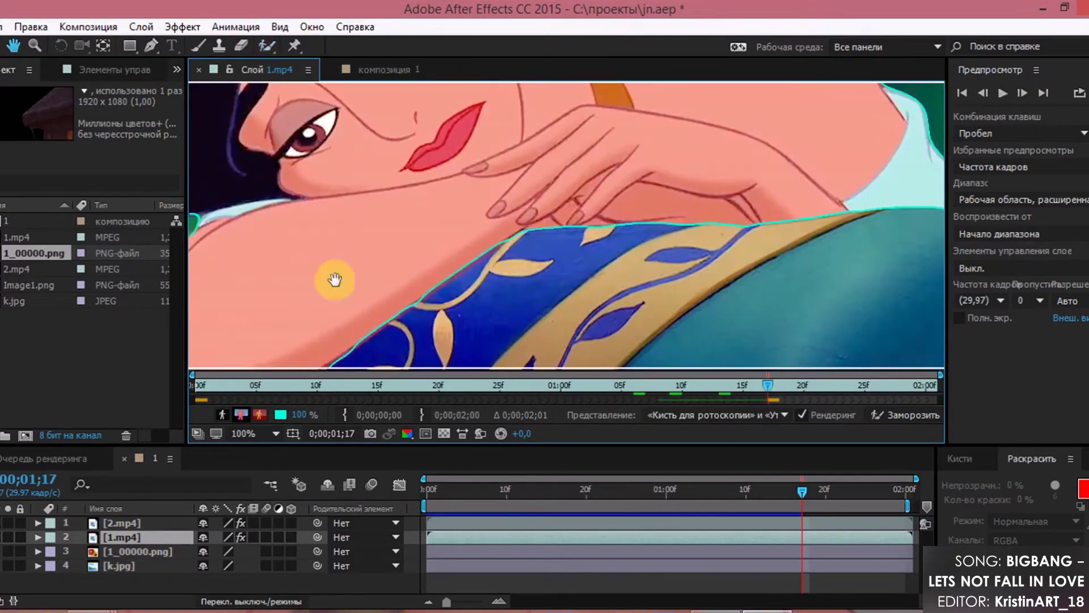
scroll(540, 233, "down", 2)
left_click(384, 70)
Step: Advance frame by frame to 0;00;01;29 and refine the Roto Brush mask around the man's hair and brow in 2.mp4
left_click(1022, 93)
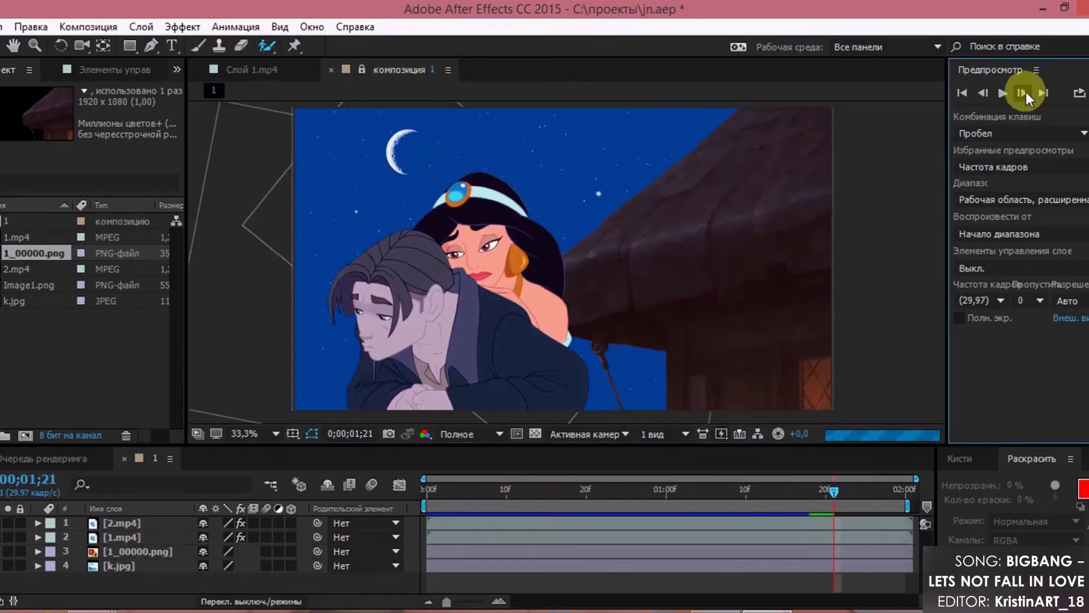
left_click(1024, 93)
left_click(1023, 92)
left_click(1023, 94)
left_click(1022, 94)
left_click(1023, 94)
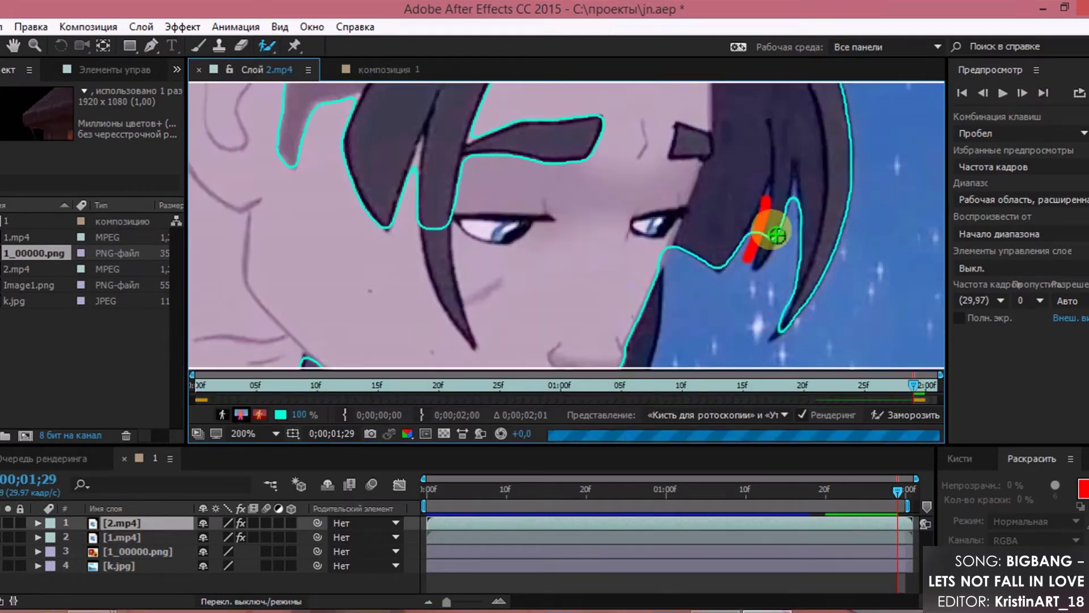
left_click(603, 176)
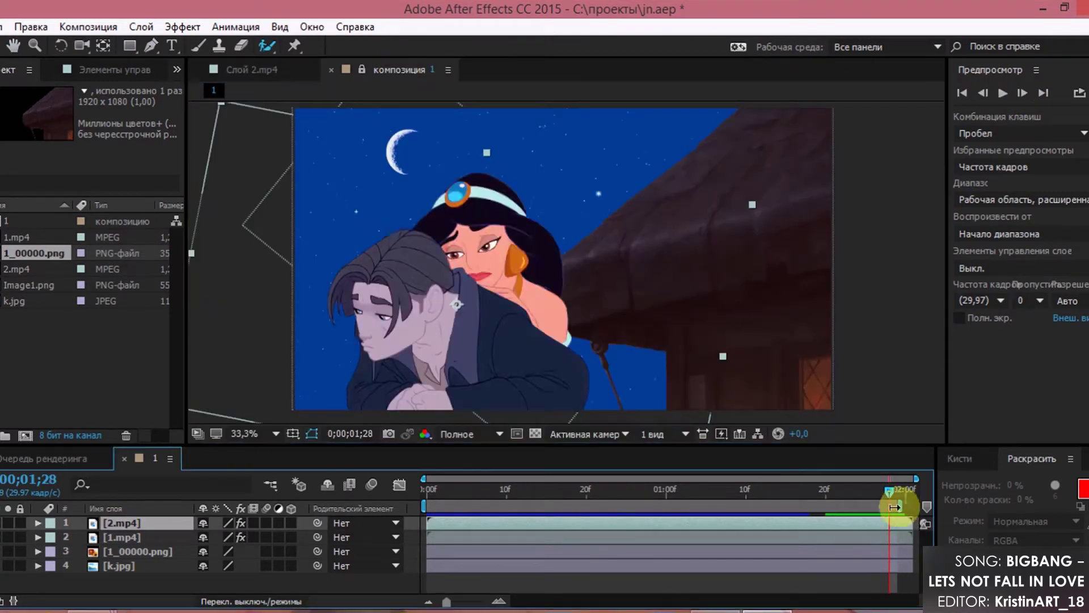
Step: Preview the character cut-outs with 1_00000.png and k.jpg hidden and queue the composition for rendering
left_click(988, 101)
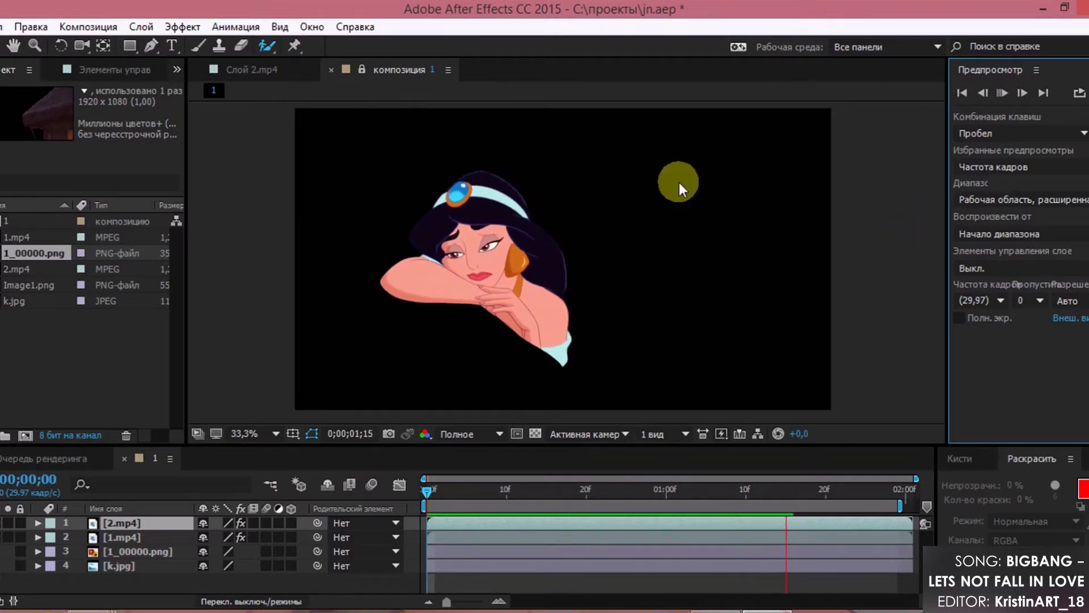
left_click(88, 27)
left_click(122, 169)
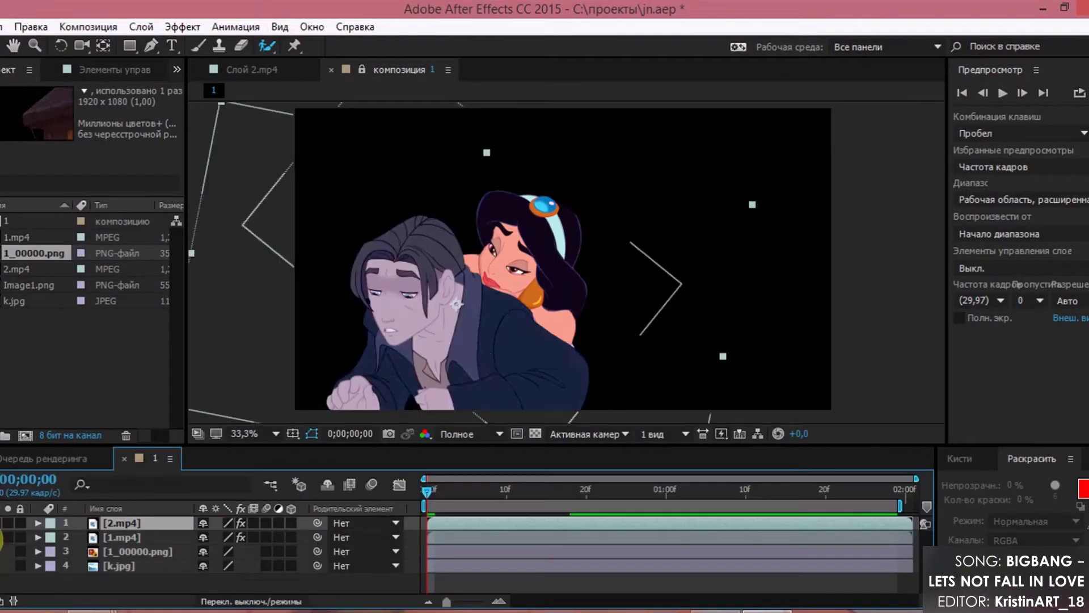
key("space")
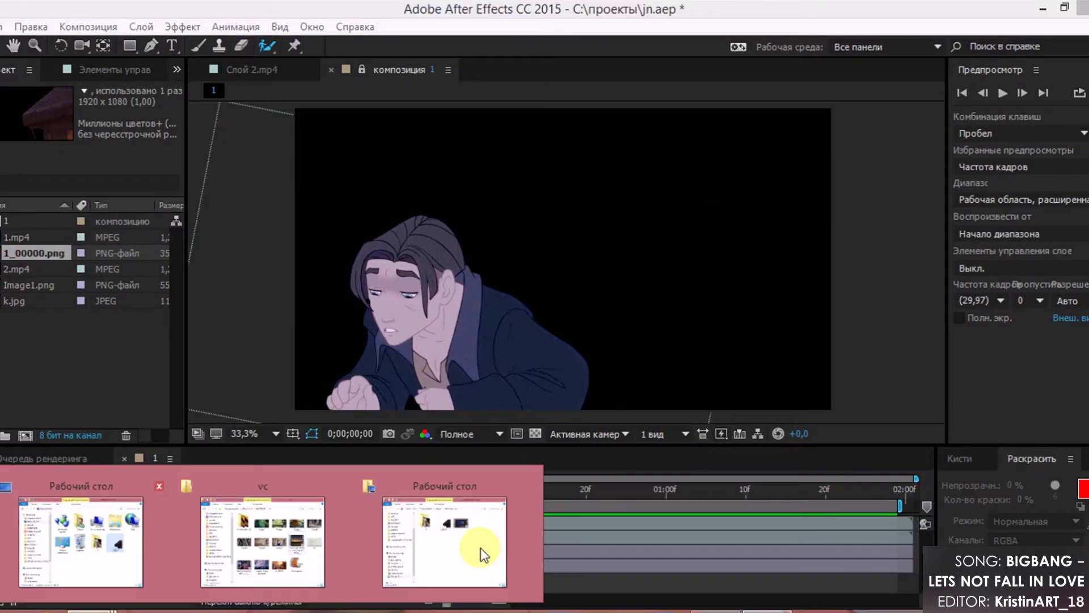
Step: Import the rendered 1.avi and 1_1.avi, replace the mp4 cut-out layers with them in composition 1, and preview
left_click(481, 547)
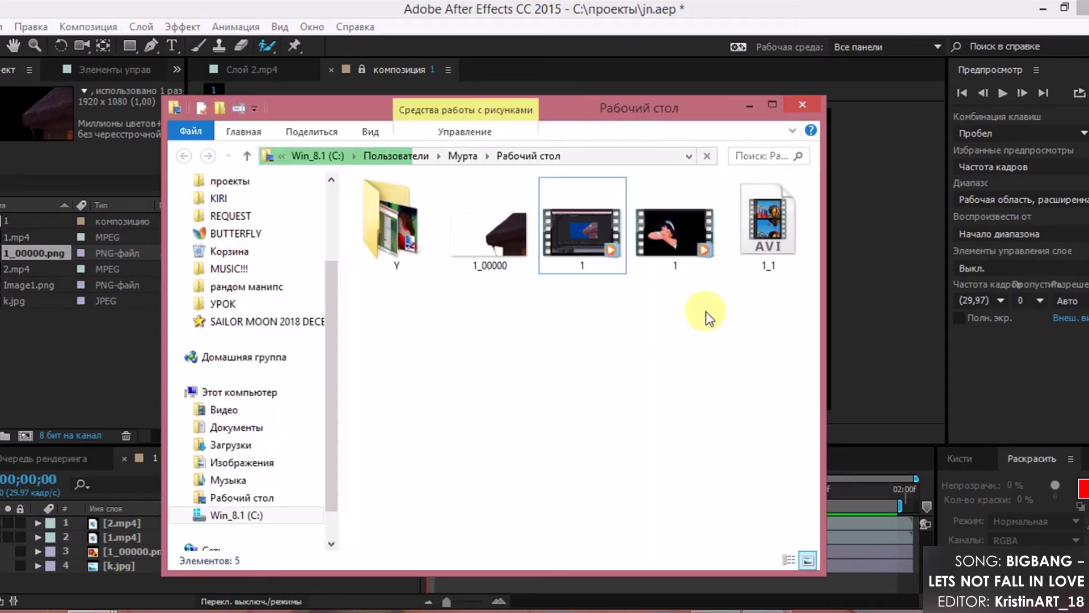
left_click_drag(706, 311, 658, 210)
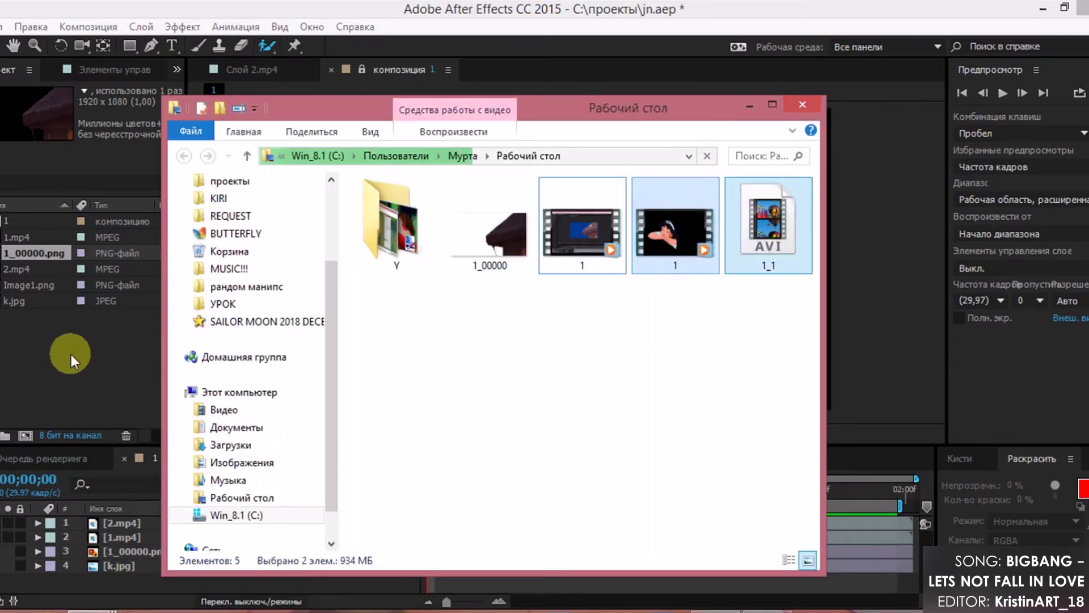
left_click_drag(124, 340, 53, 348)
left_click_drag(34, 285, 120, 530)
key("space")
left_click(448, 537)
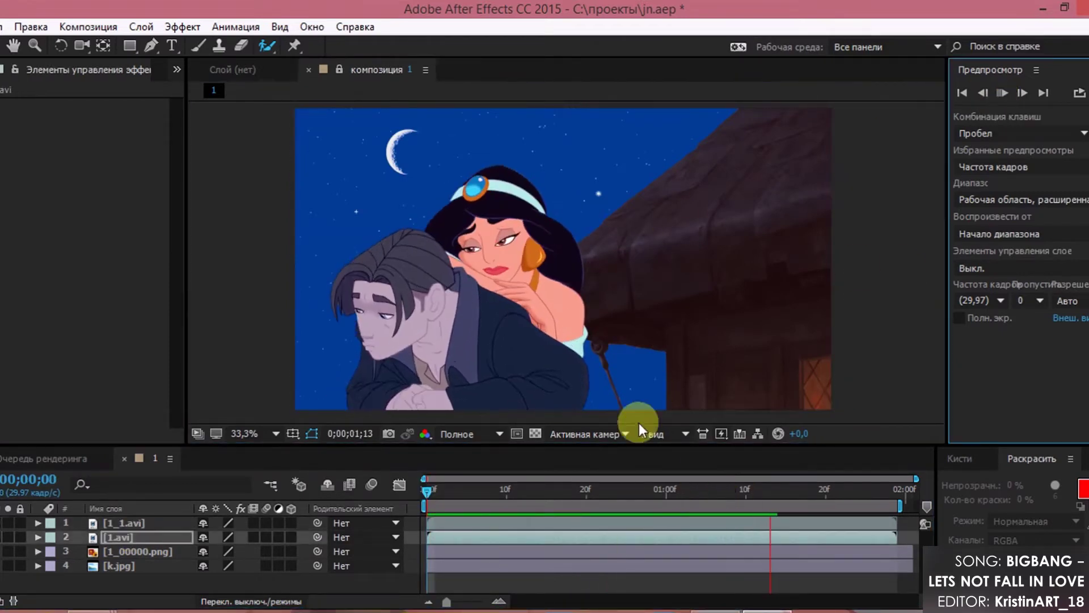
Step: Keyframe the transform of the woman's layer 1.avi so she moves with the man, and preview the motion
left_click(39, 537)
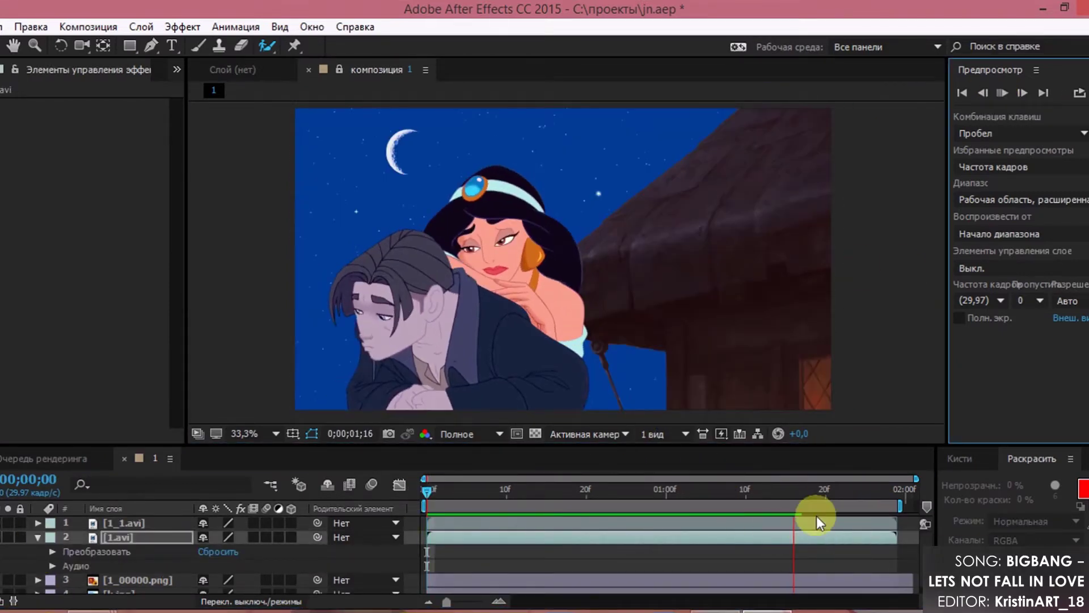
scroll(817, 522, "down", 1)
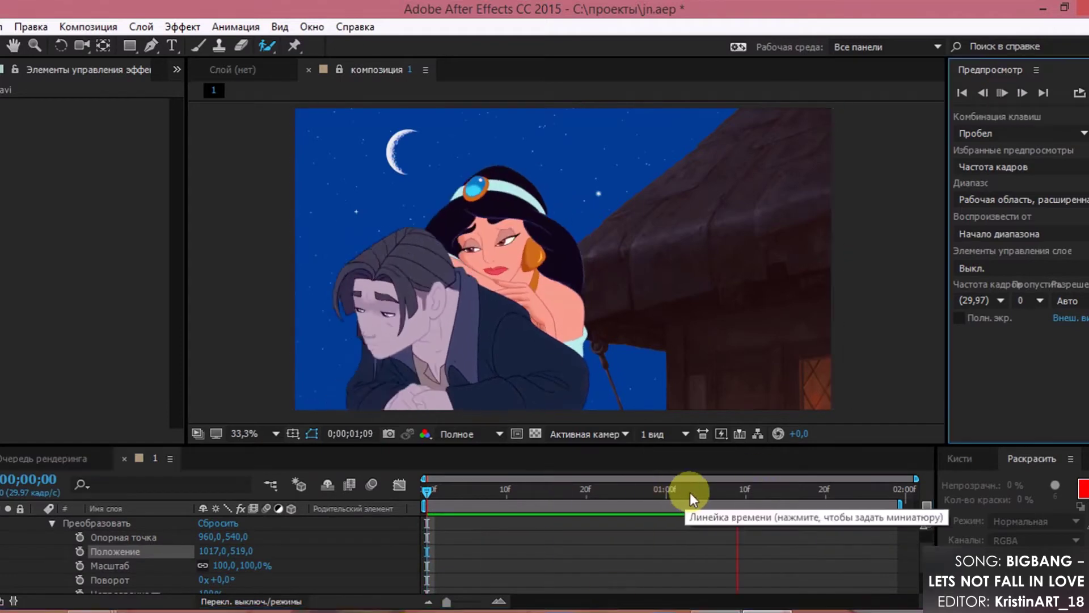
left_click(667, 489)
scroll(170, 544, "down", 1)
left_click(79, 529)
left_click(79, 543)
left_click(1003, 93)
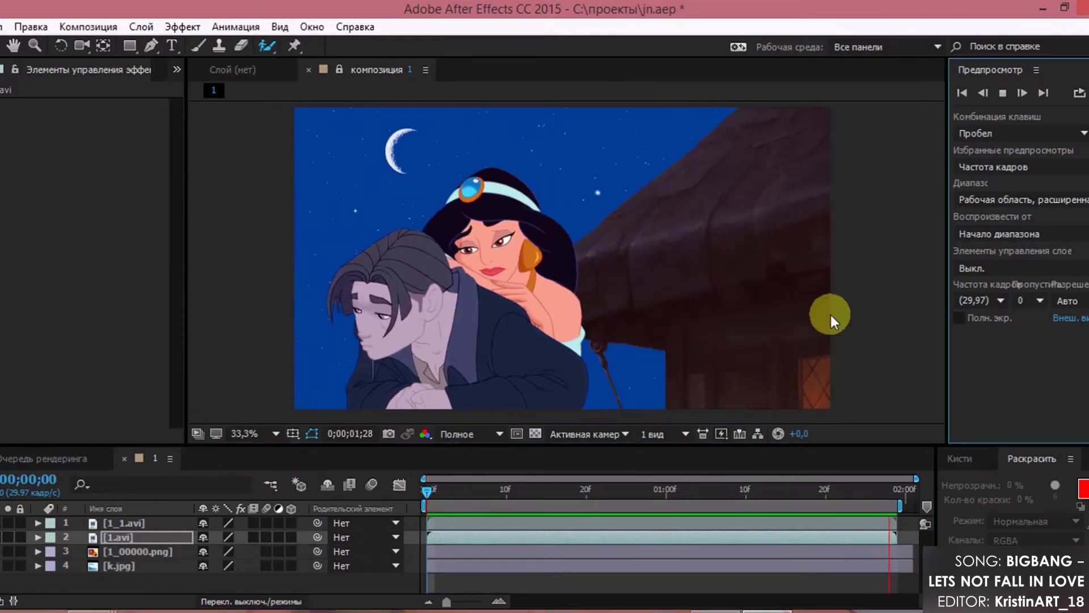
Step: Apply Brightness & Contrast and Hue/Saturation to the man's layer 1_1.avi, setting brightness to -54 and reducing the master lightness
left_click(124, 523)
left_click(182, 27)
left_click(185, 55)
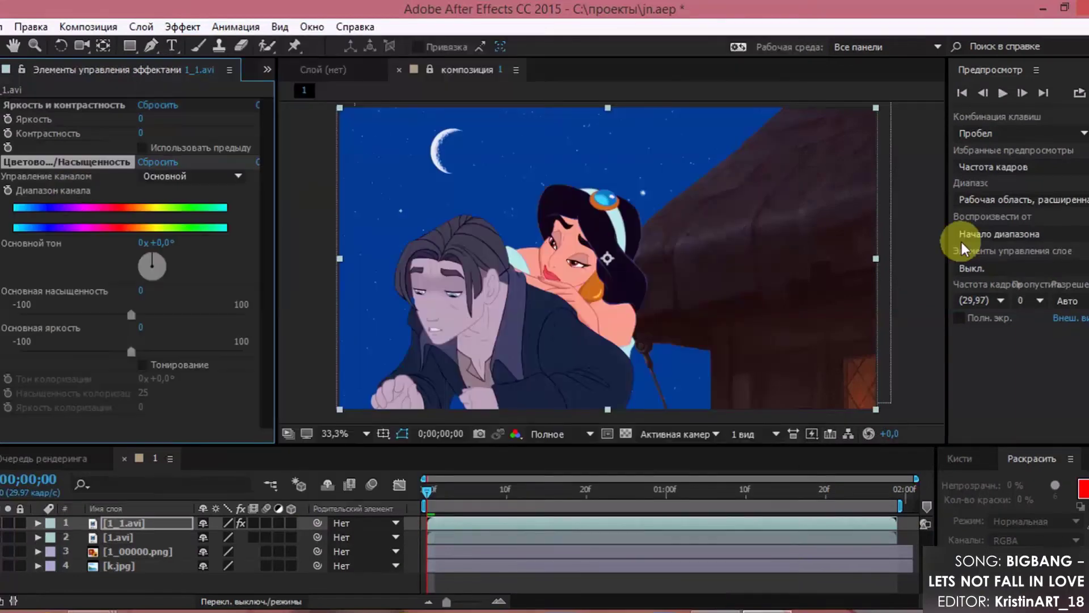
left_click_drag(141, 118, 85, 117)
left_click_drag(131, 352, 117, 352)
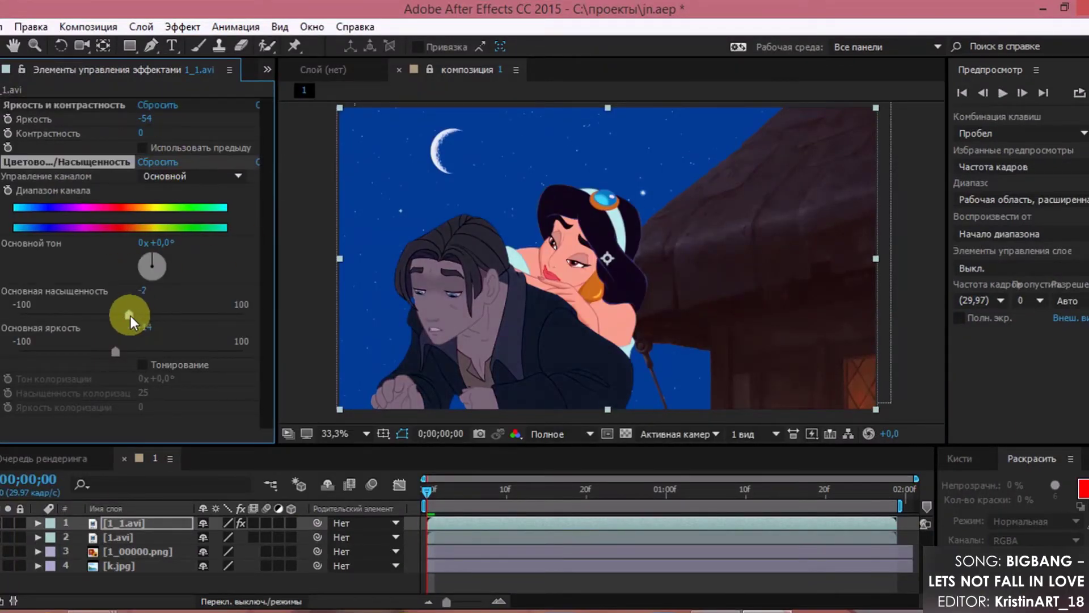
Step: Darken 1.avi with brightness -78, saturation -23 and lightness -26, and tint it with red gamma 0.7 and blue gamma 1.5
left_click(182, 27)
left_click(567, 391)
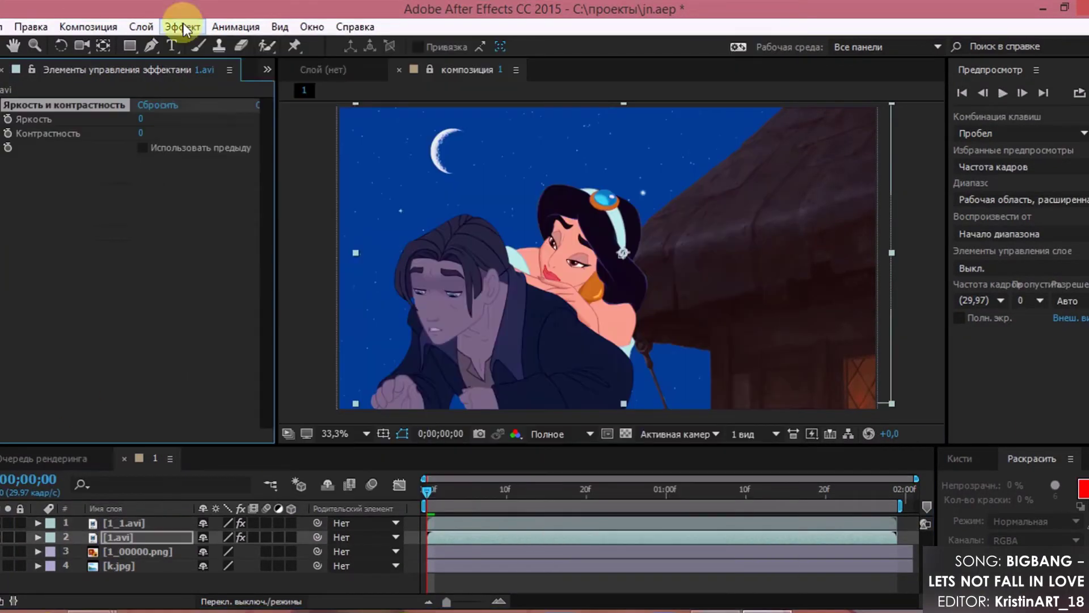
left_click_drag(117, 353, 114, 354)
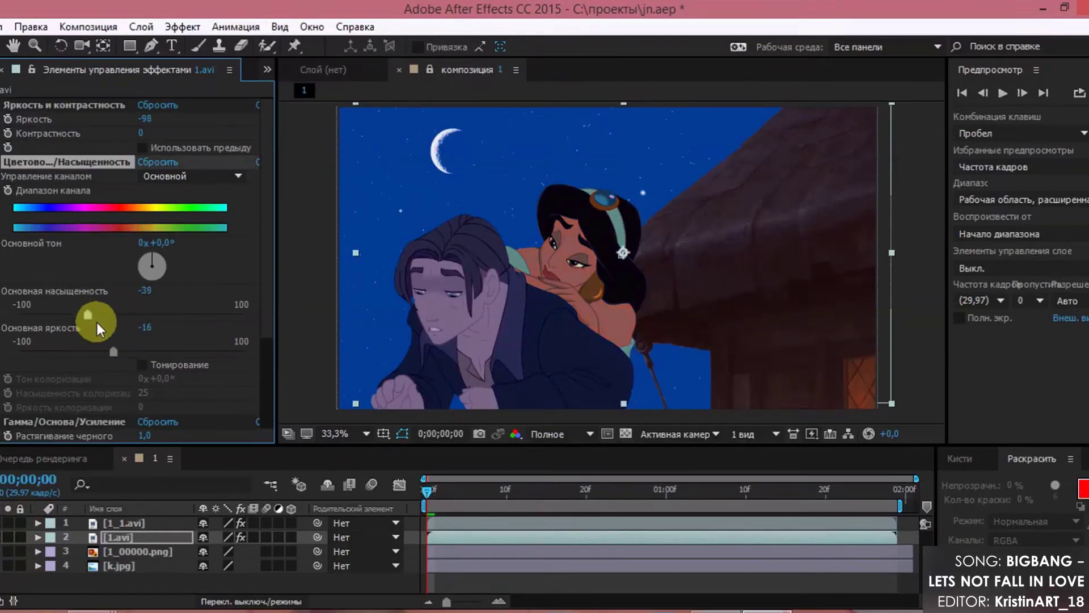
left_click_drag(87, 319, 105, 317)
scroll(168, 400, "down", 4)
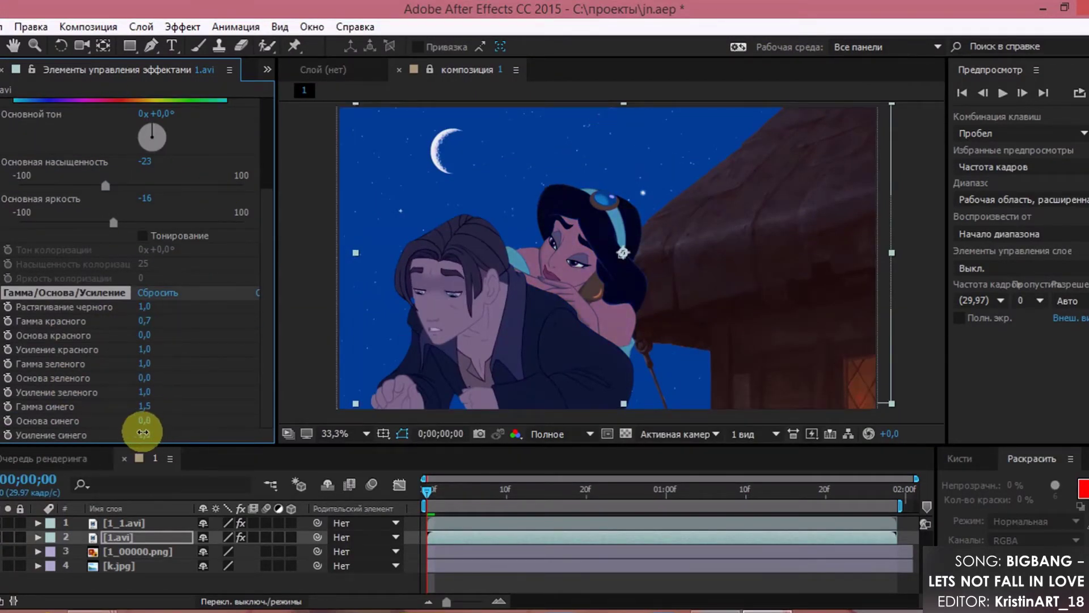
scroll(122, 345, "up", 3)
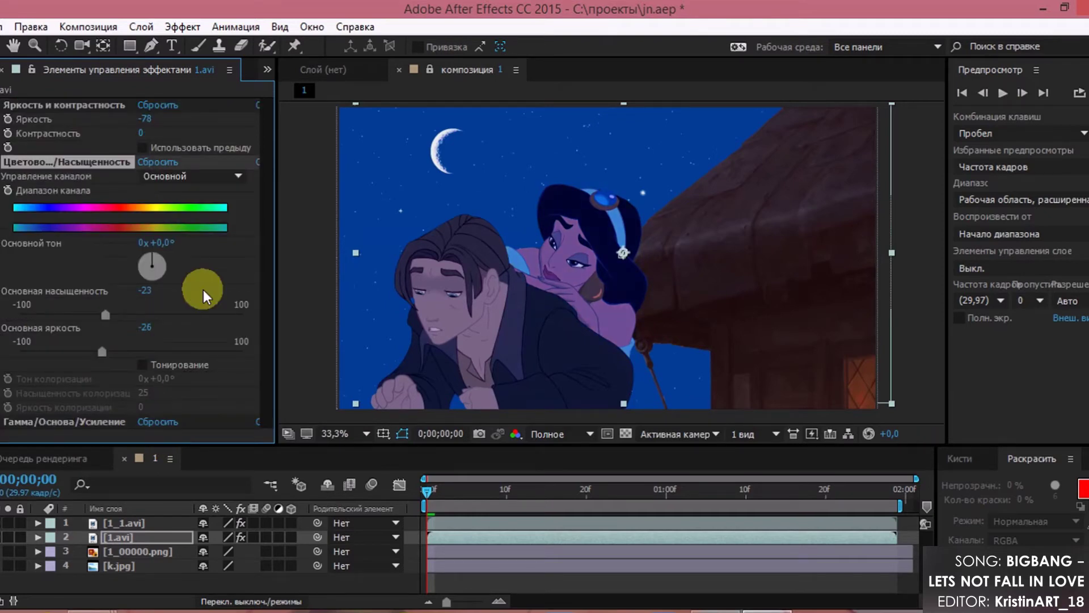
key("ctrl+Up")
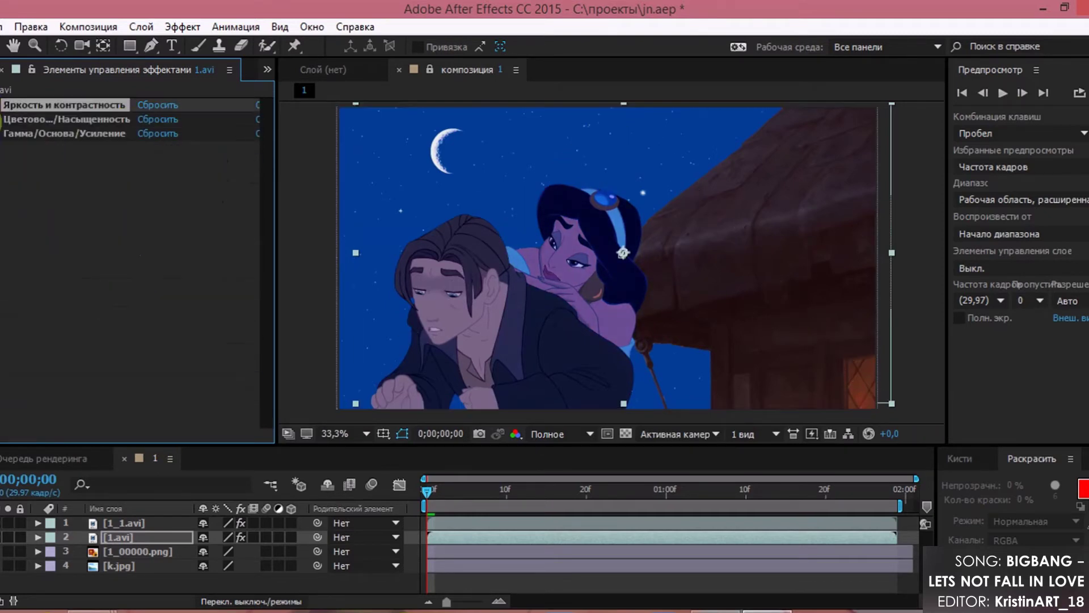
Step: Tint the building layer 1_00000.png purple with Hue/Saturation and Gamma/Pedestal/Gain and preview the graded scene
left_click(136, 551)
left_click(182, 27)
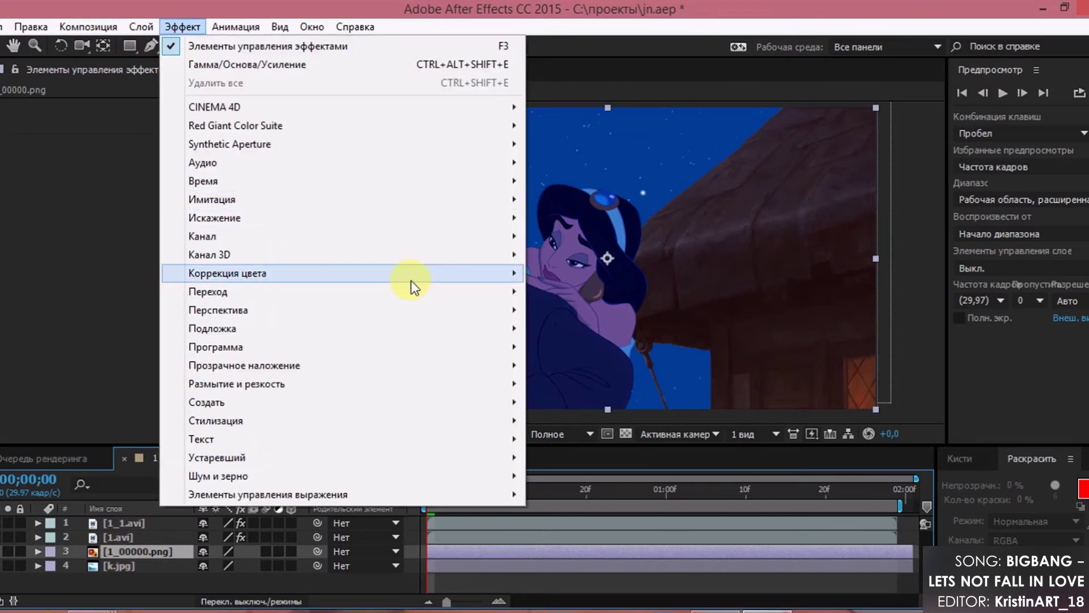
mouse_move(398, 273)
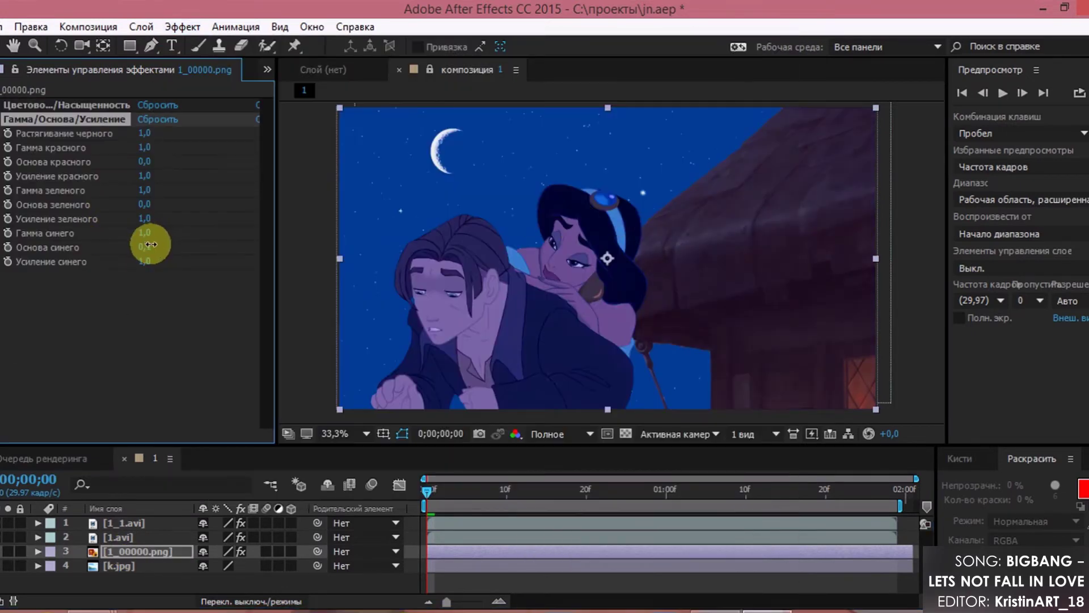
left_click(1002, 93)
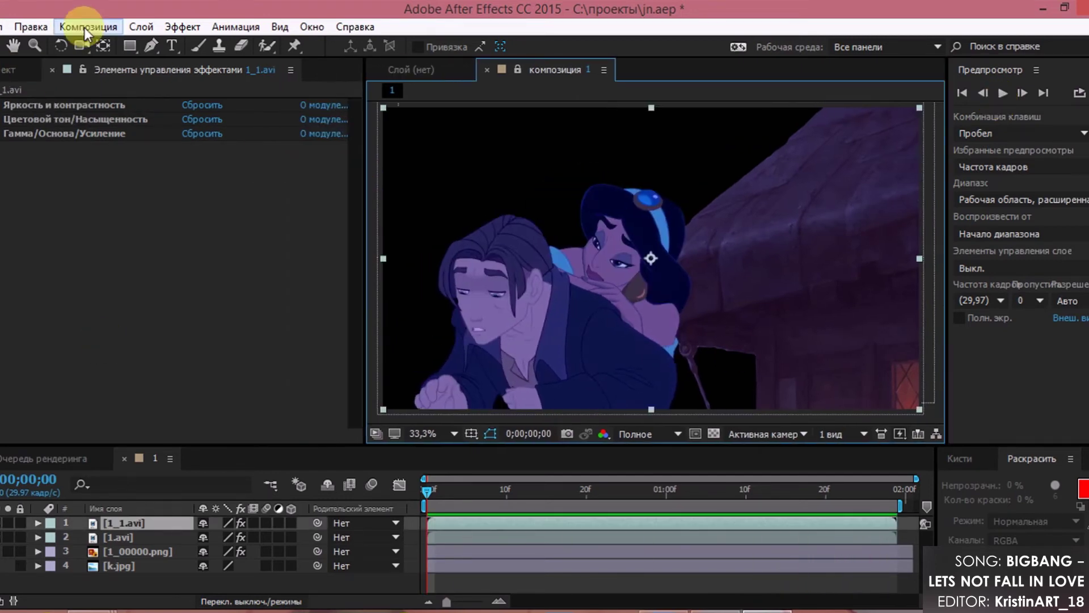
Step: Render the graded composition with k.jpg hidden and replace the character and building layers with the rendered 1_2.avi
left_click(84, 28)
left_click(148, 133)
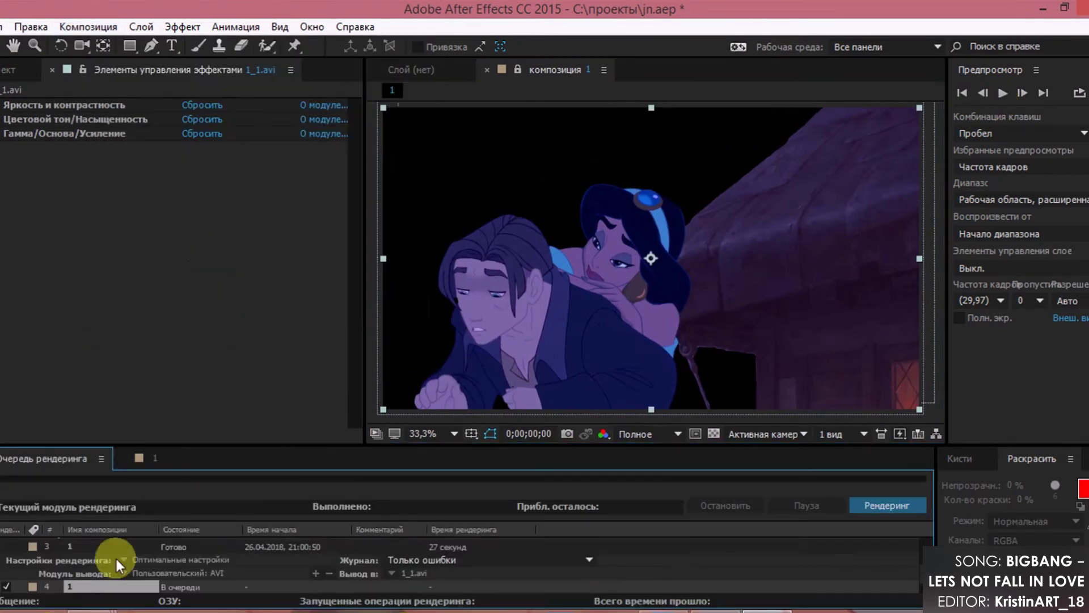
left_click(910, 511)
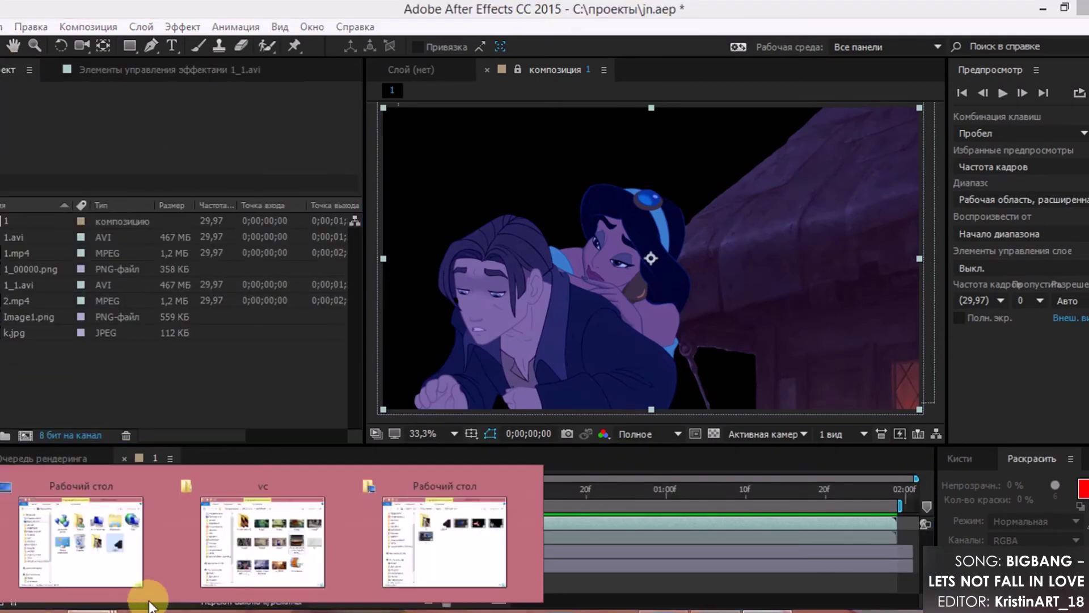
left_click(17, 353)
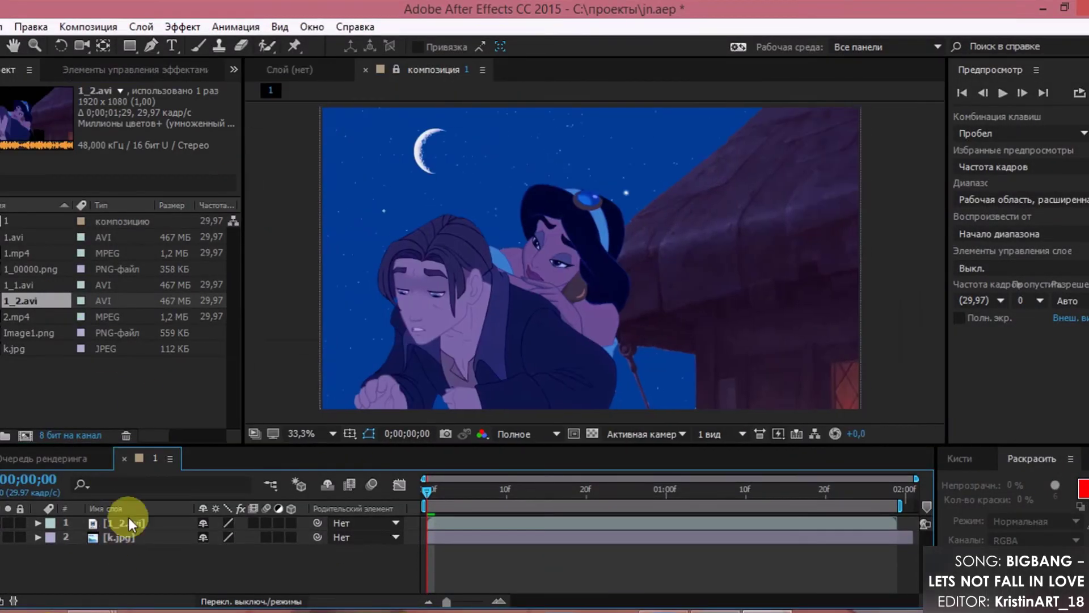
Step: Apply CC Light Sweep to 1_2.avi with width 1550, sweep intensity 0, edge intensity 18 and edge thickness 18.8, and preview it
left_click(182, 26)
mouse_move(341, 401)
left_click(620, 246)
left_click_drag(126, 199, 379, 172)
left_click_drag(130, 237, 218, 238)
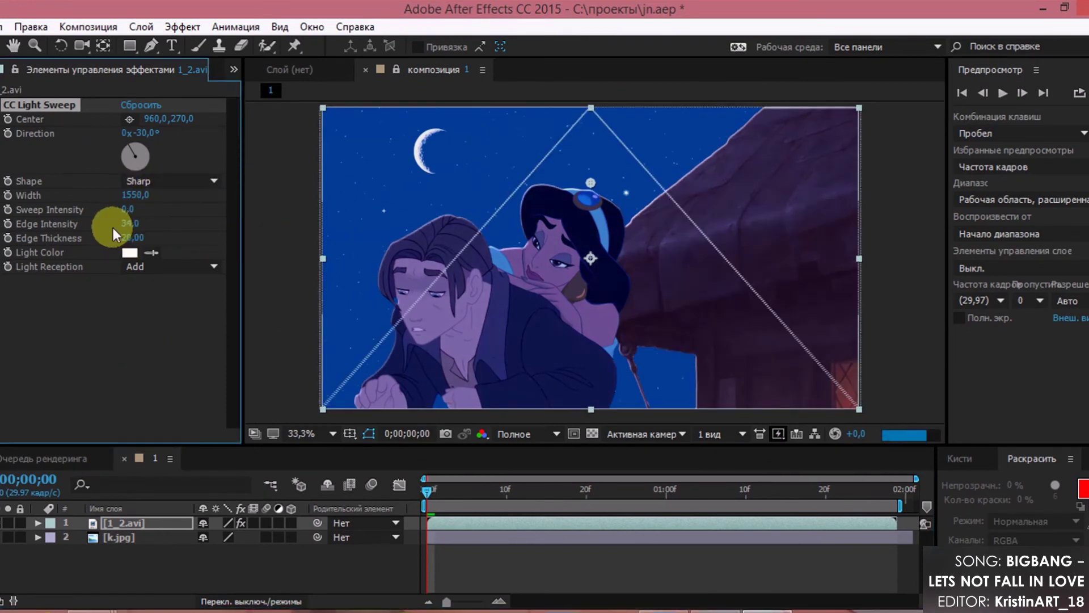
left_click_drag(121, 218, 250, 237)
left_click(981, 604)
left_click(1003, 93)
Step: Create a medium gray-red solid above 1_2.avi and mask it to a soft-edged patch over the man's back
left_click(135, 523)
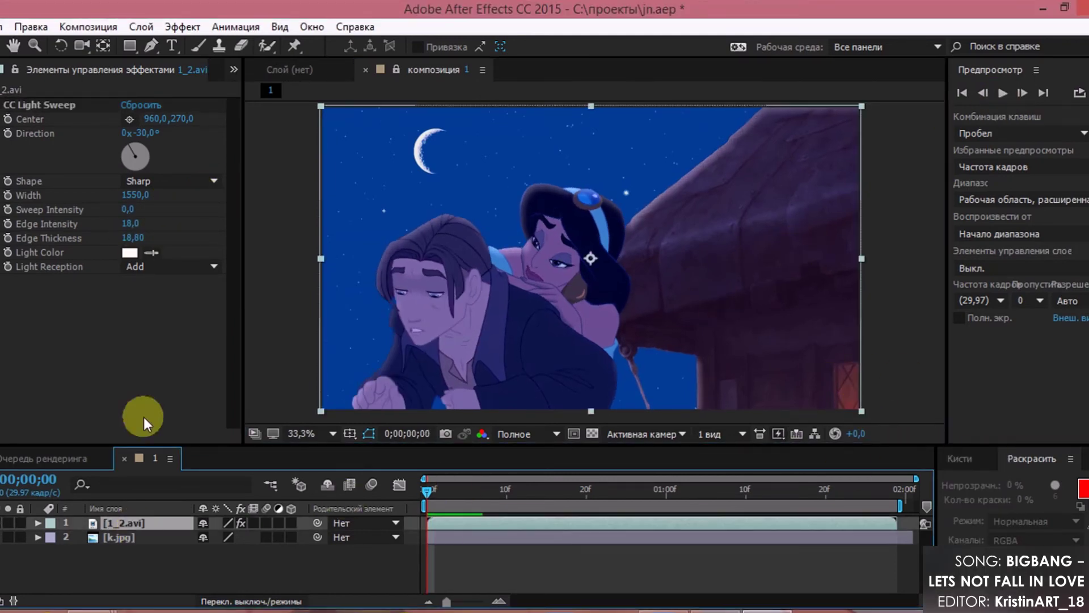
key("ctrl+y")
left_click(85, 478)
left_click(151, 443)
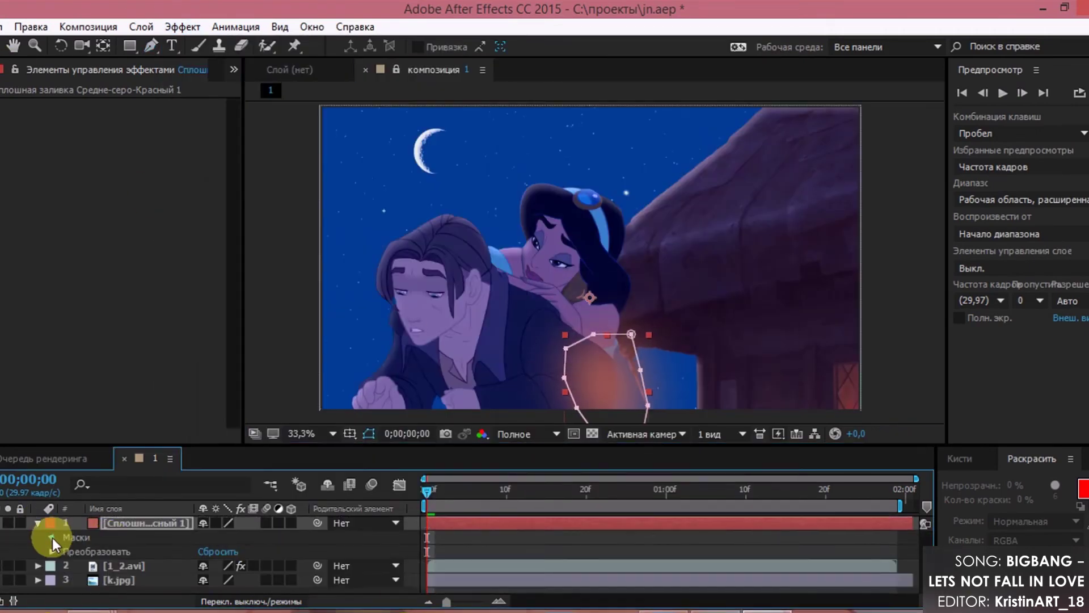
Step: Fit the solid's mask to the edge of the man's back and set its mask opacity to 82%
scroll(549, 352, "up", 3)
scroll(644, 273, "down", 3)
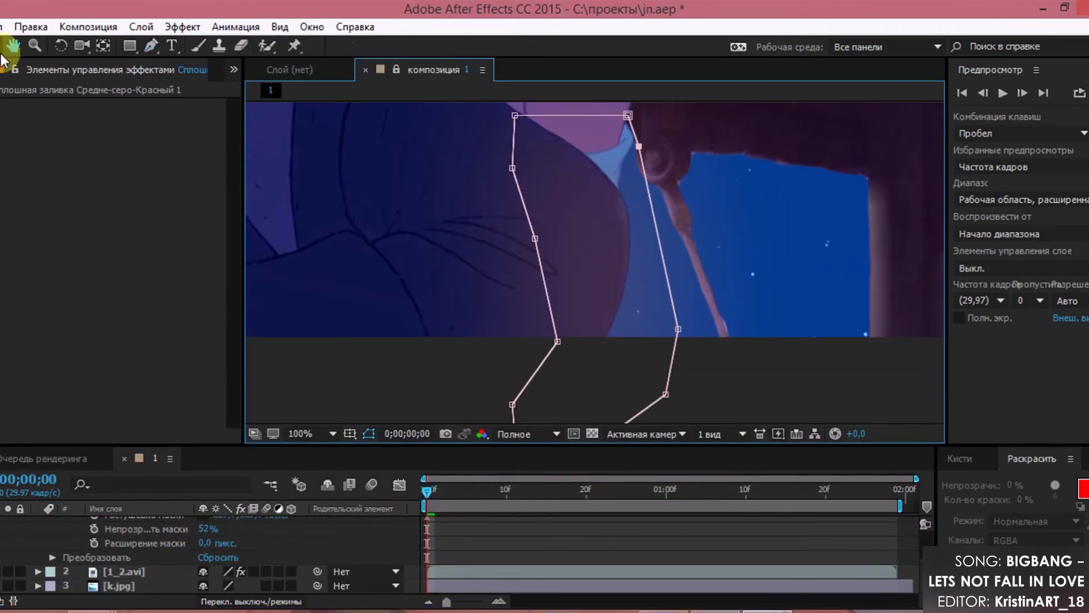
scroll(596, 377, "down", 2)
scroll(308, 103, "down", 2)
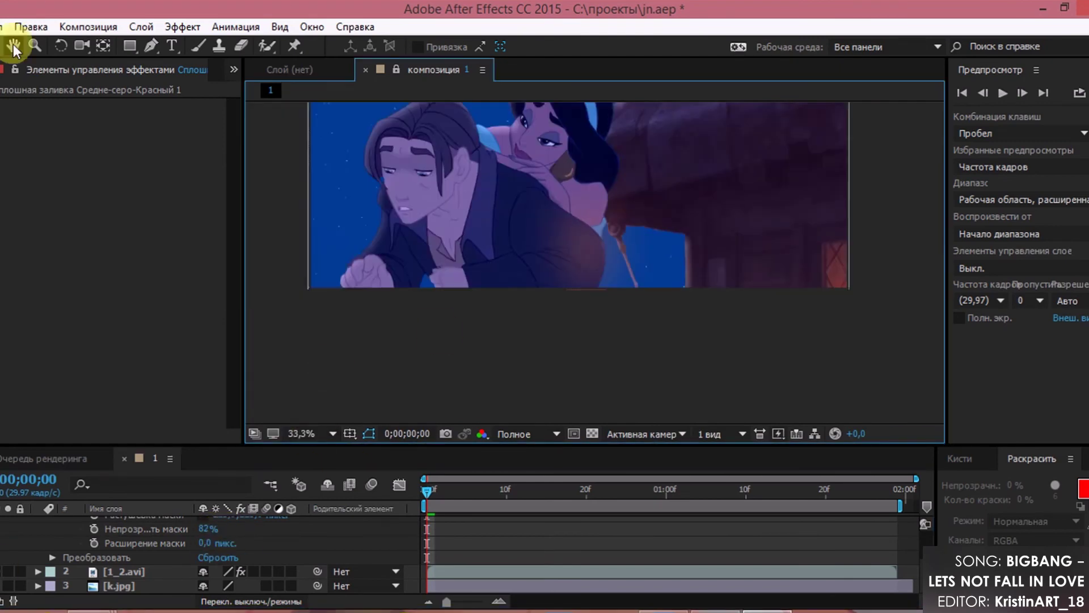